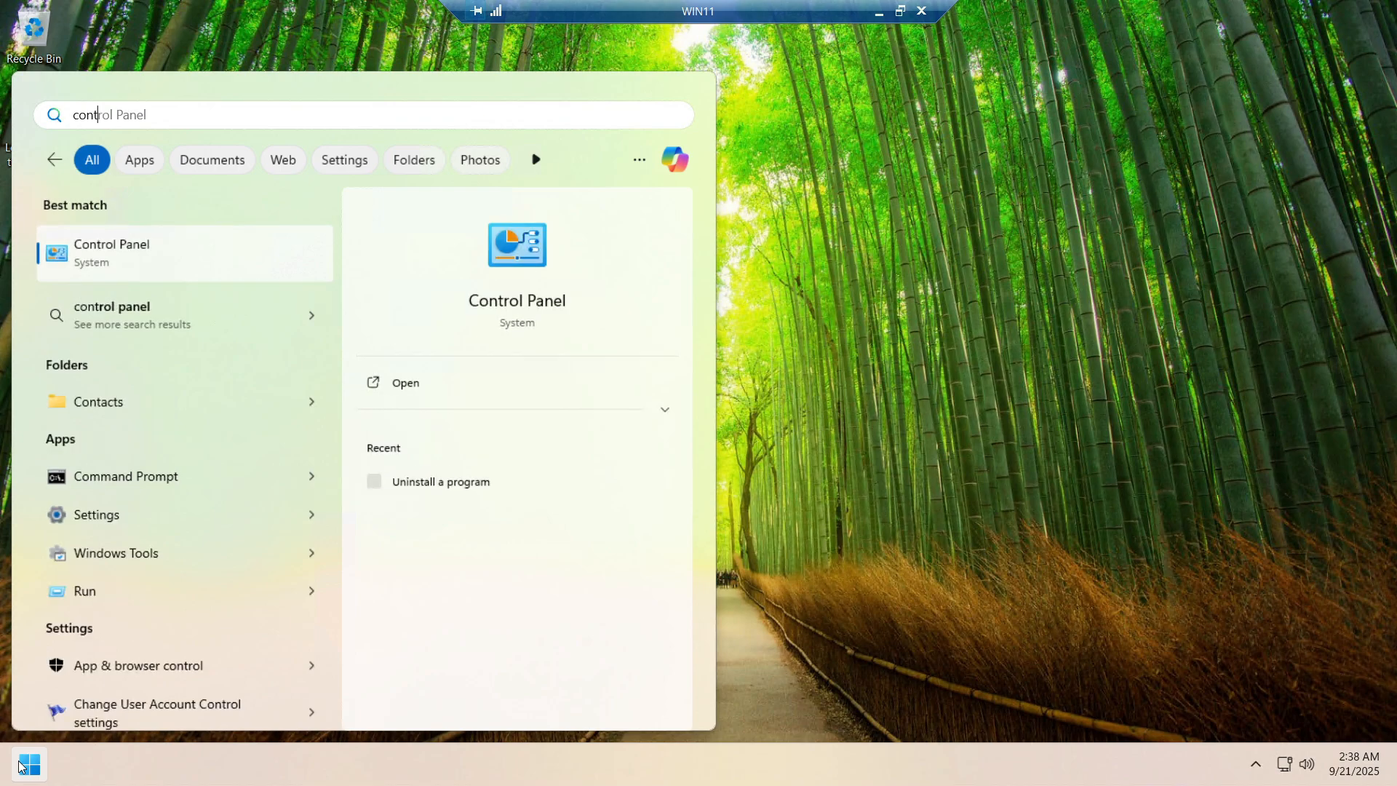
Enable Virtual Machine Platform and Windows Subsystem for Linux in Windows Features, then restart
key("Return")
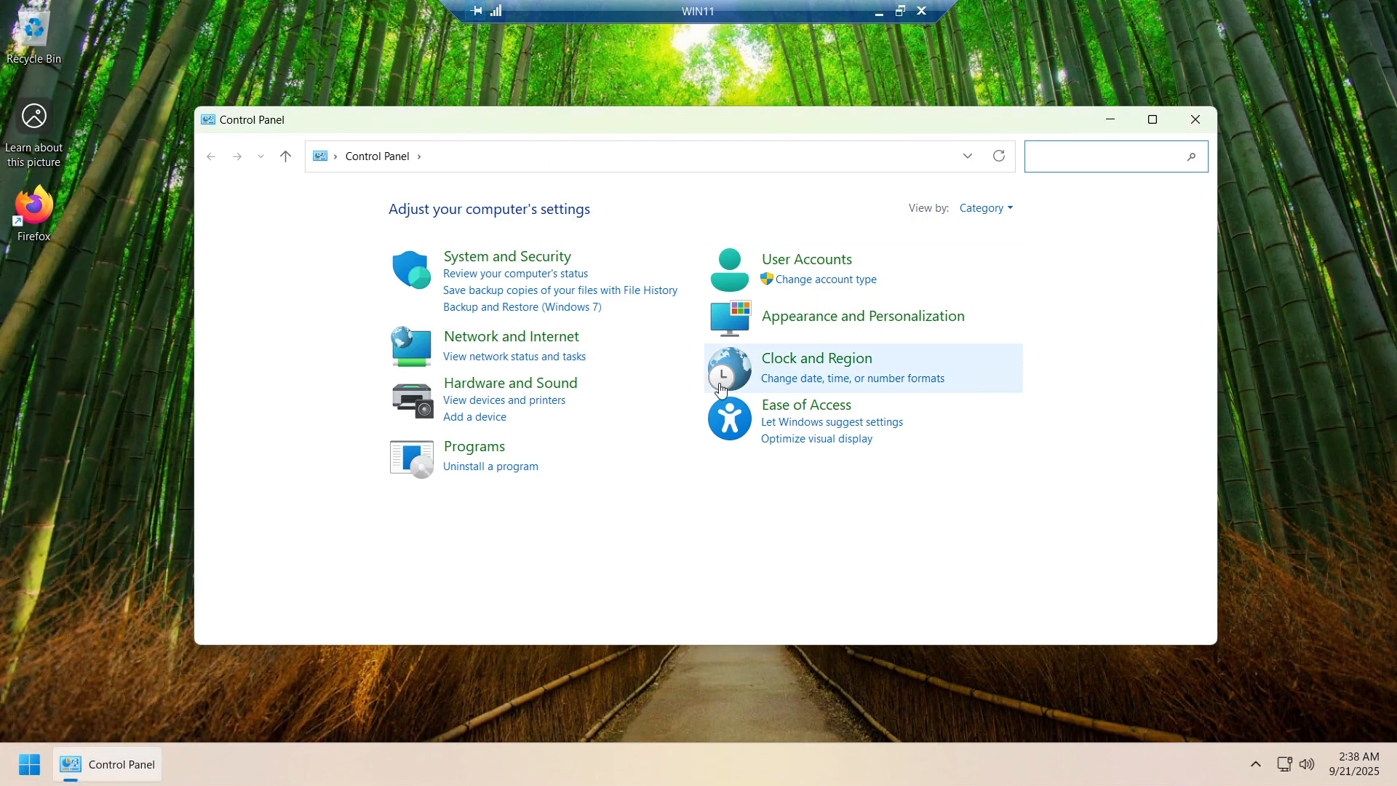
left_click(503, 467)
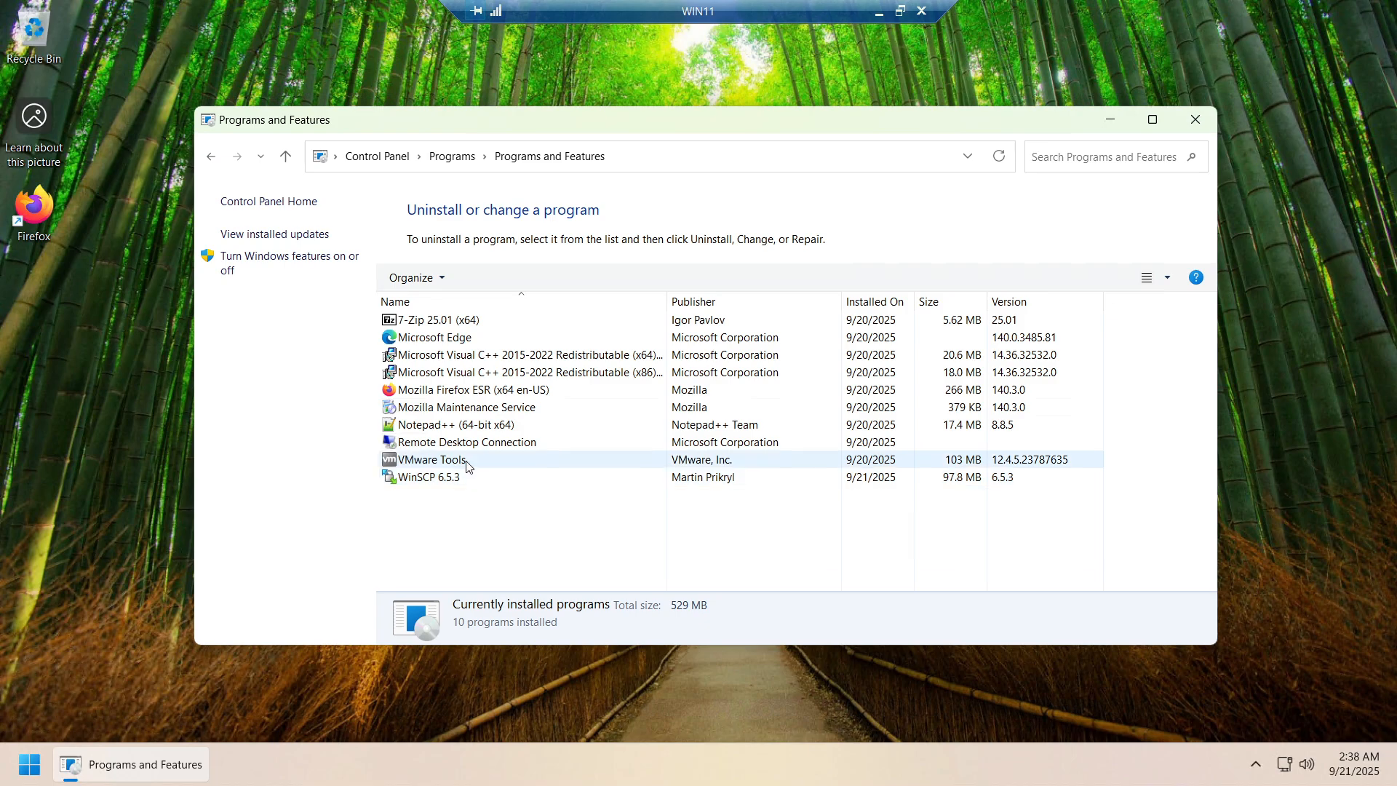
left_click(275, 268)
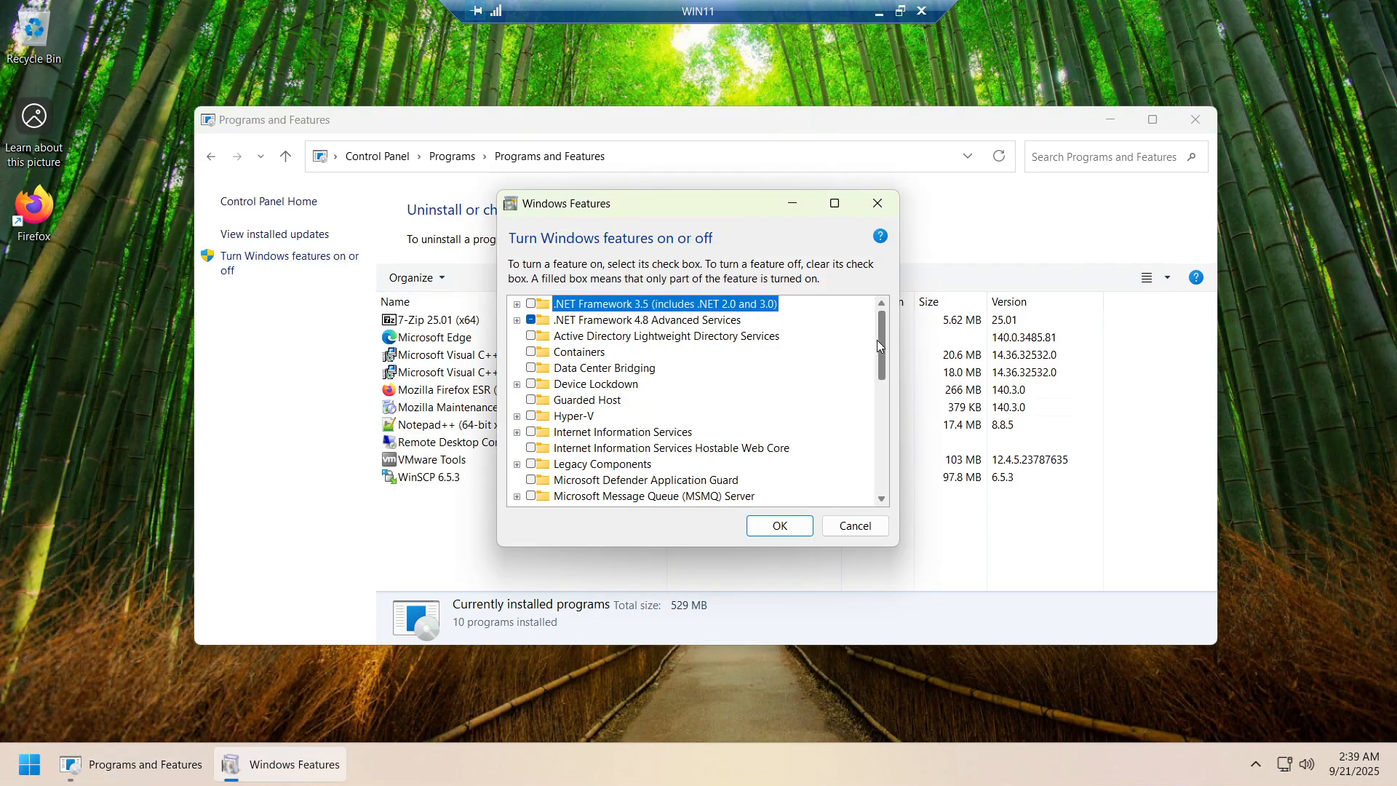
left_click_drag(883, 339, 880, 453)
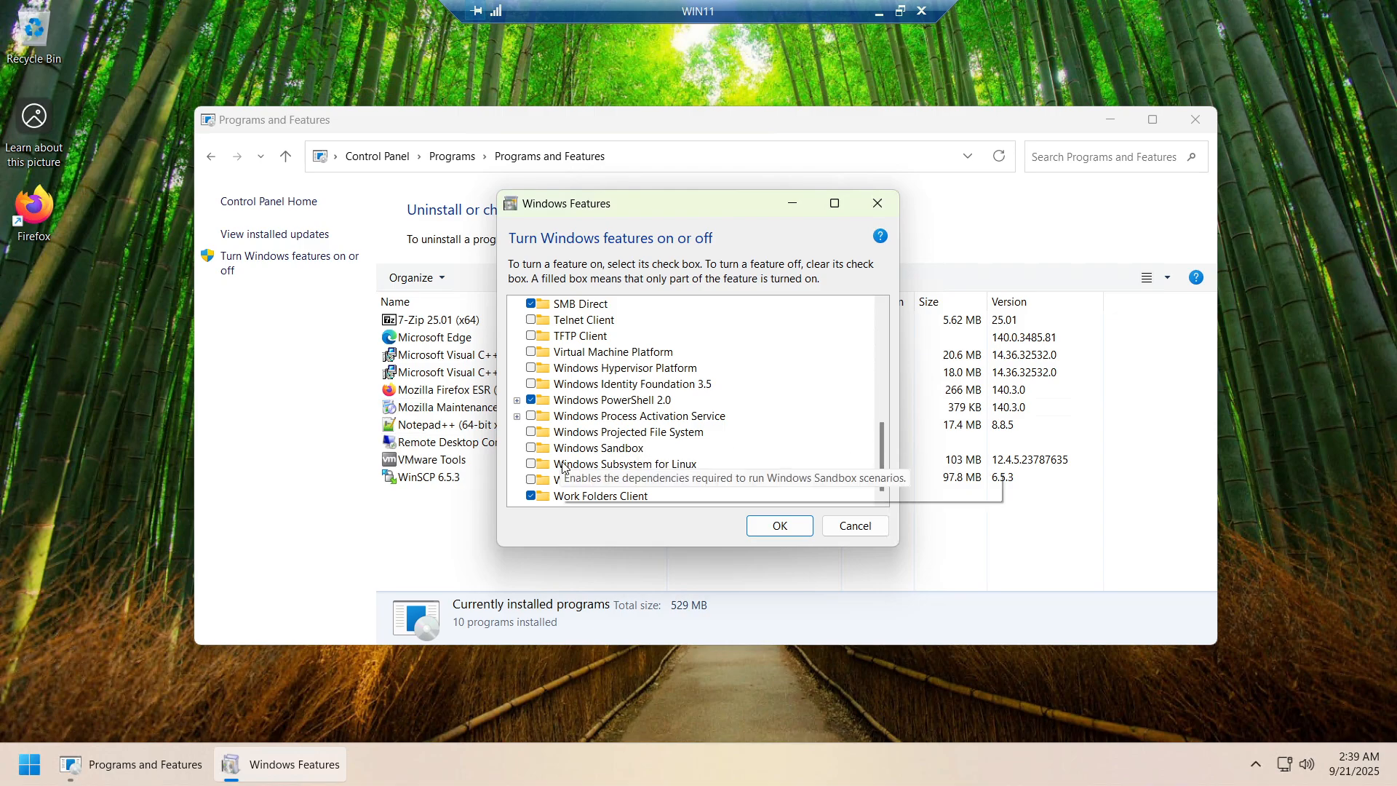
left_click(531, 351)
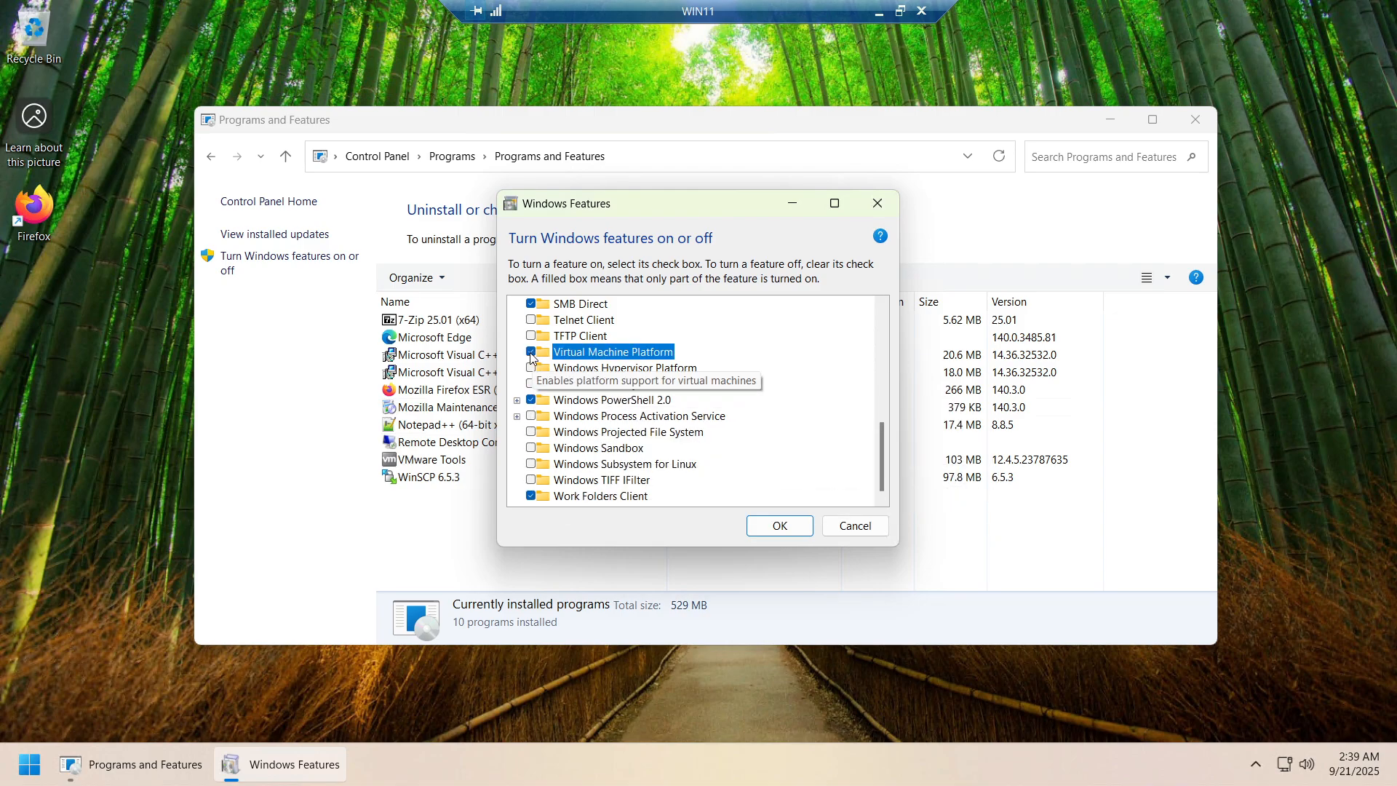
left_click(531, 465)
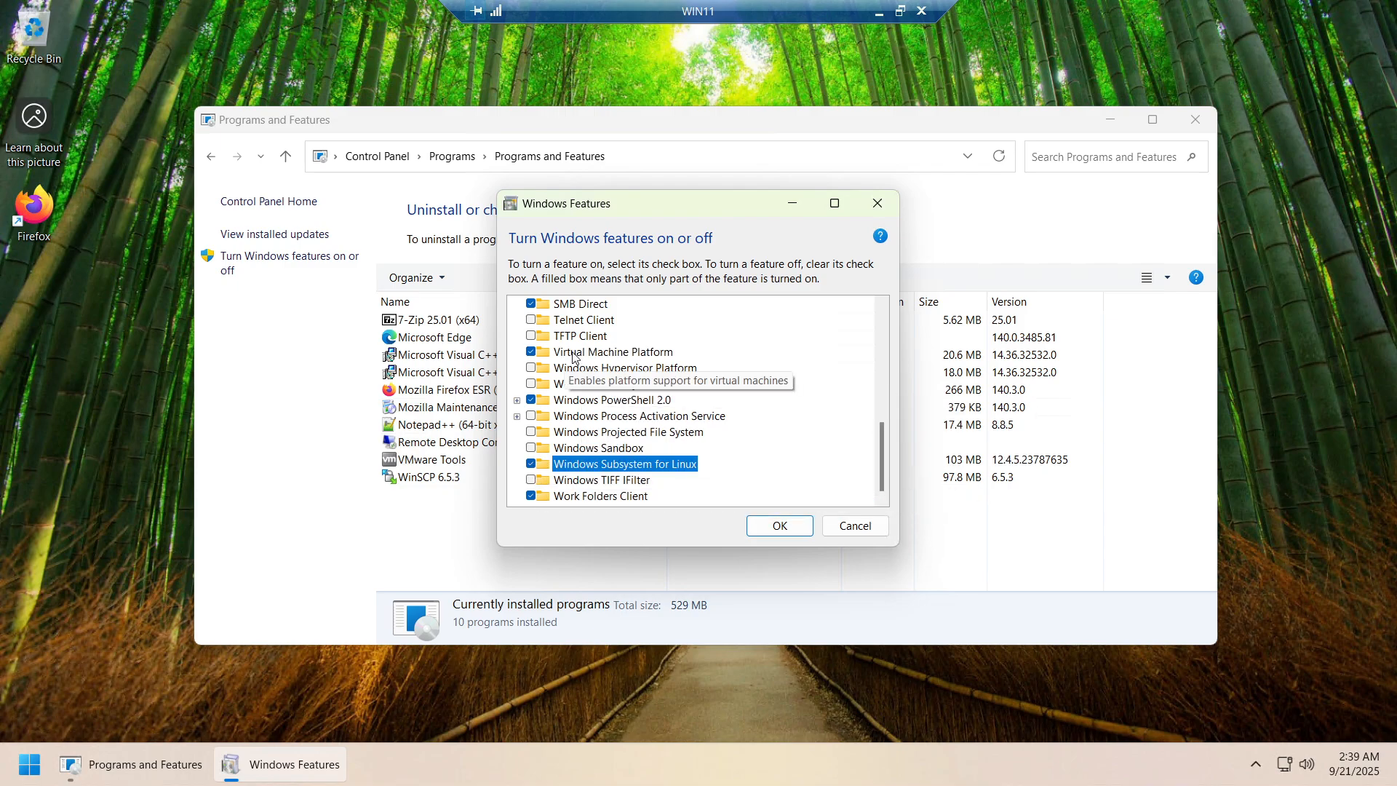
left_click(757, 524)
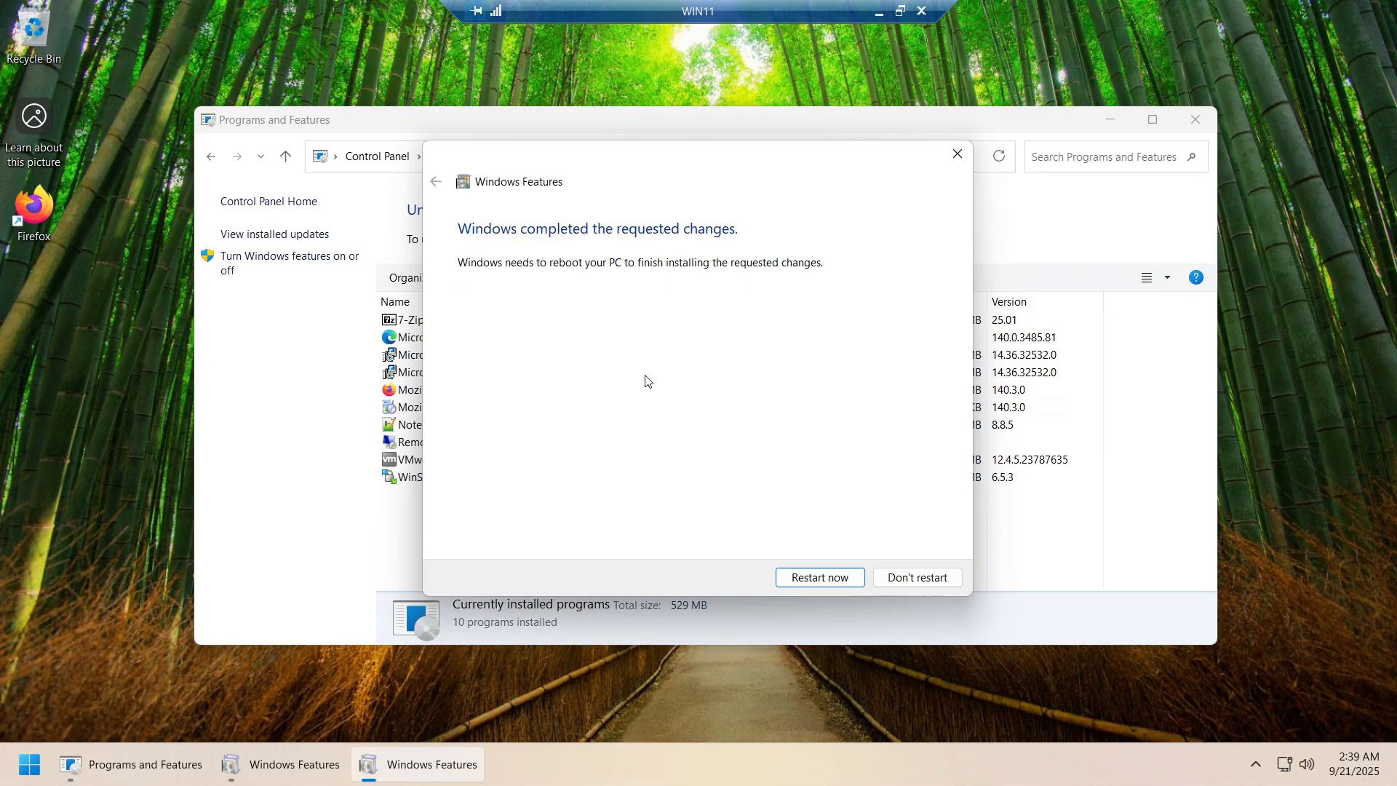
left_click(820, 577)
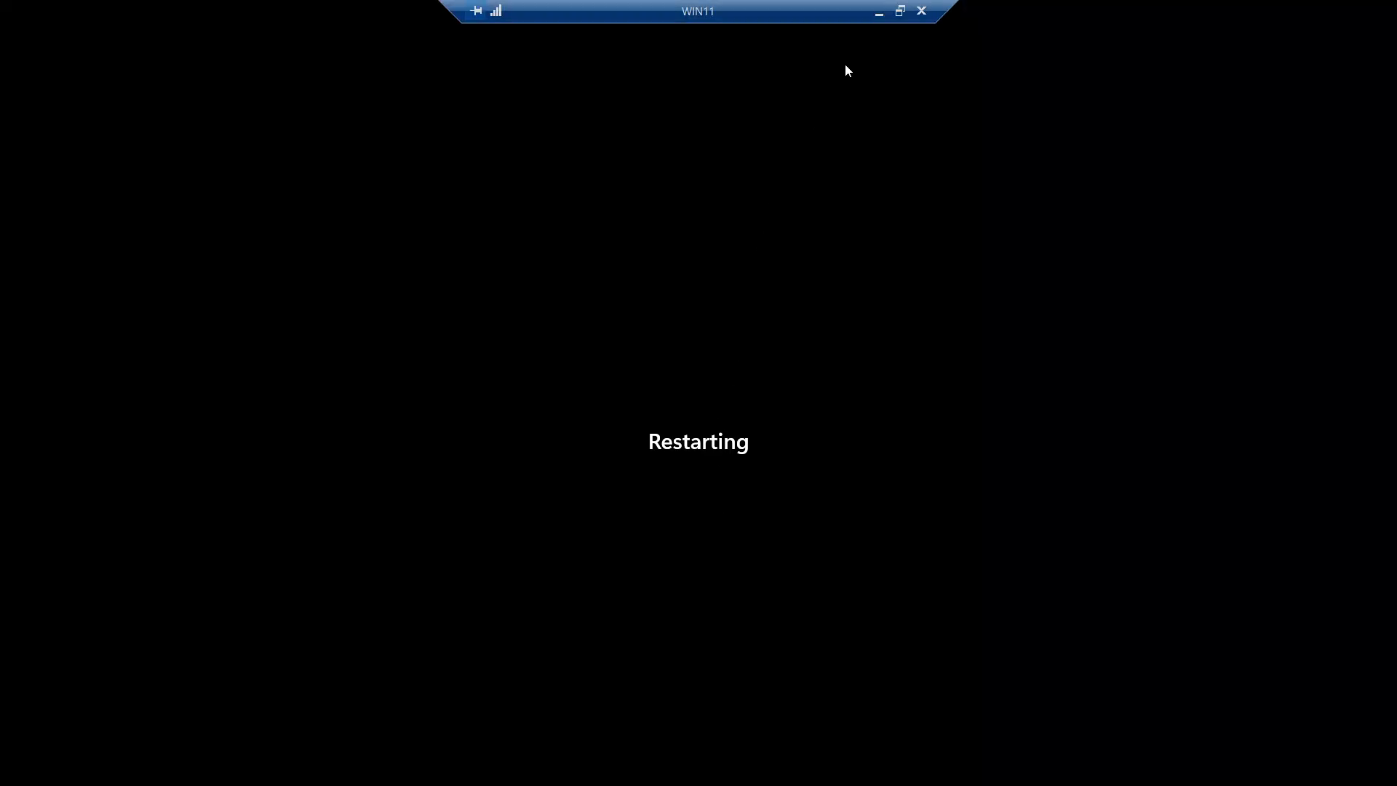
Minimize the remote session during the reboot, then restore it to the WIN11 desktop
left_click(878, 12)
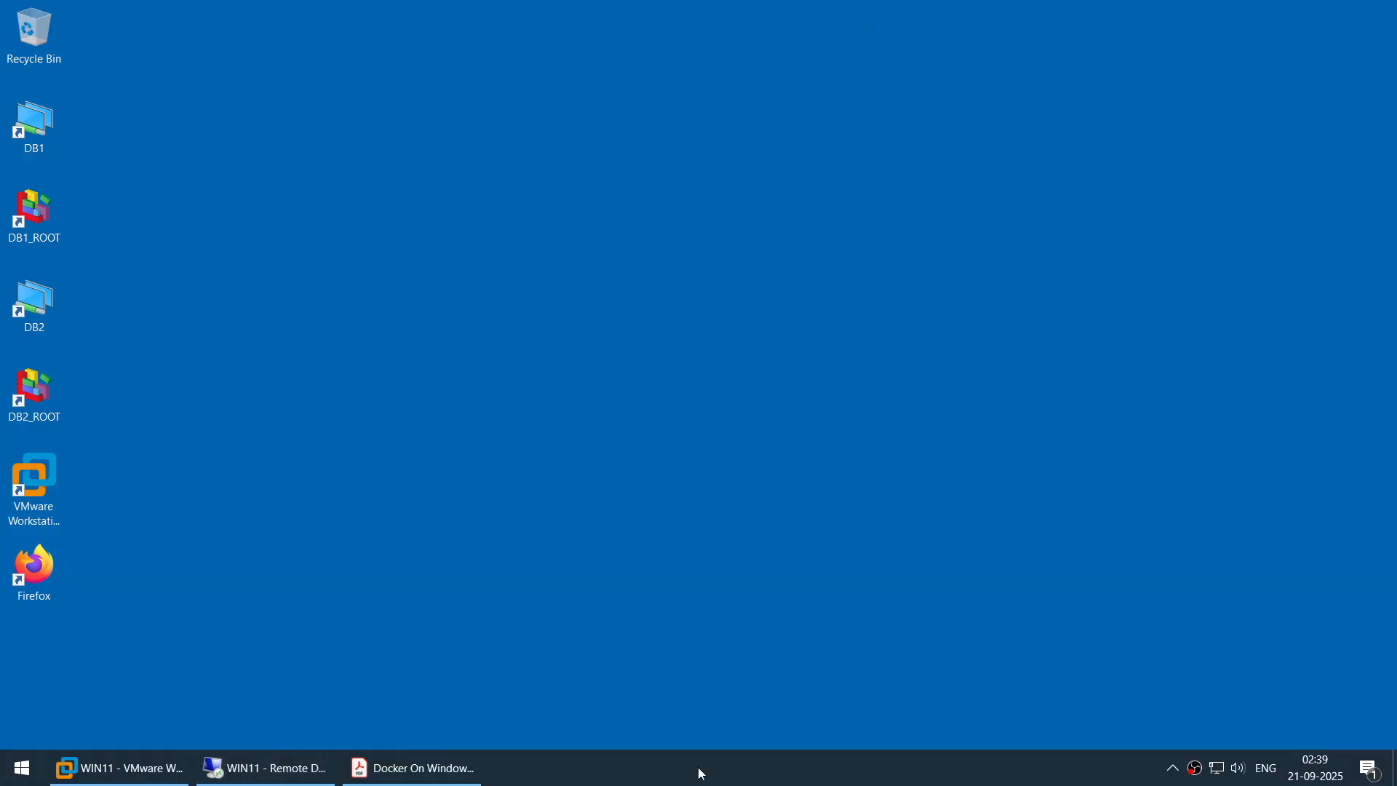
left_click(431, 769)
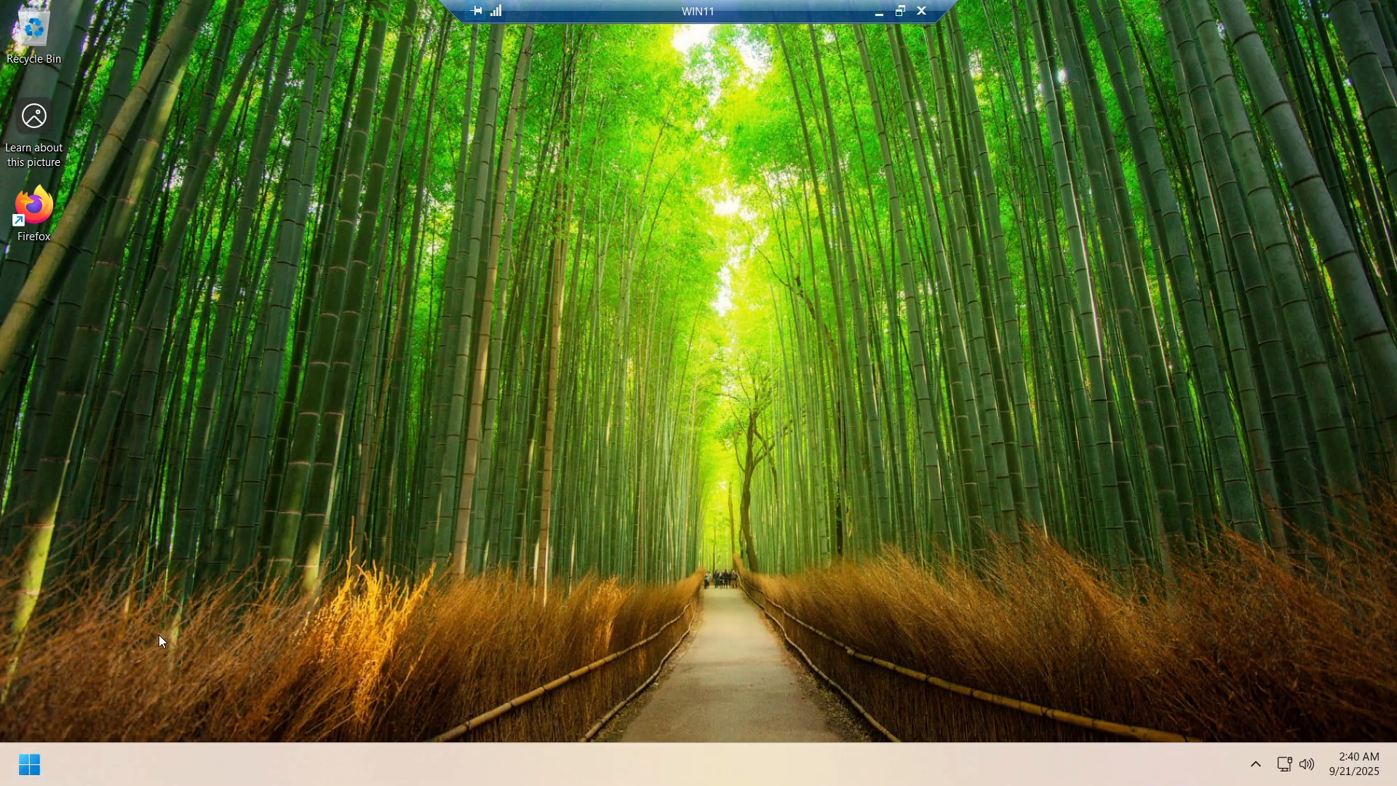
Launch Windows PowerShell as administrator and clear the screen with cls
left_click(26, 771)
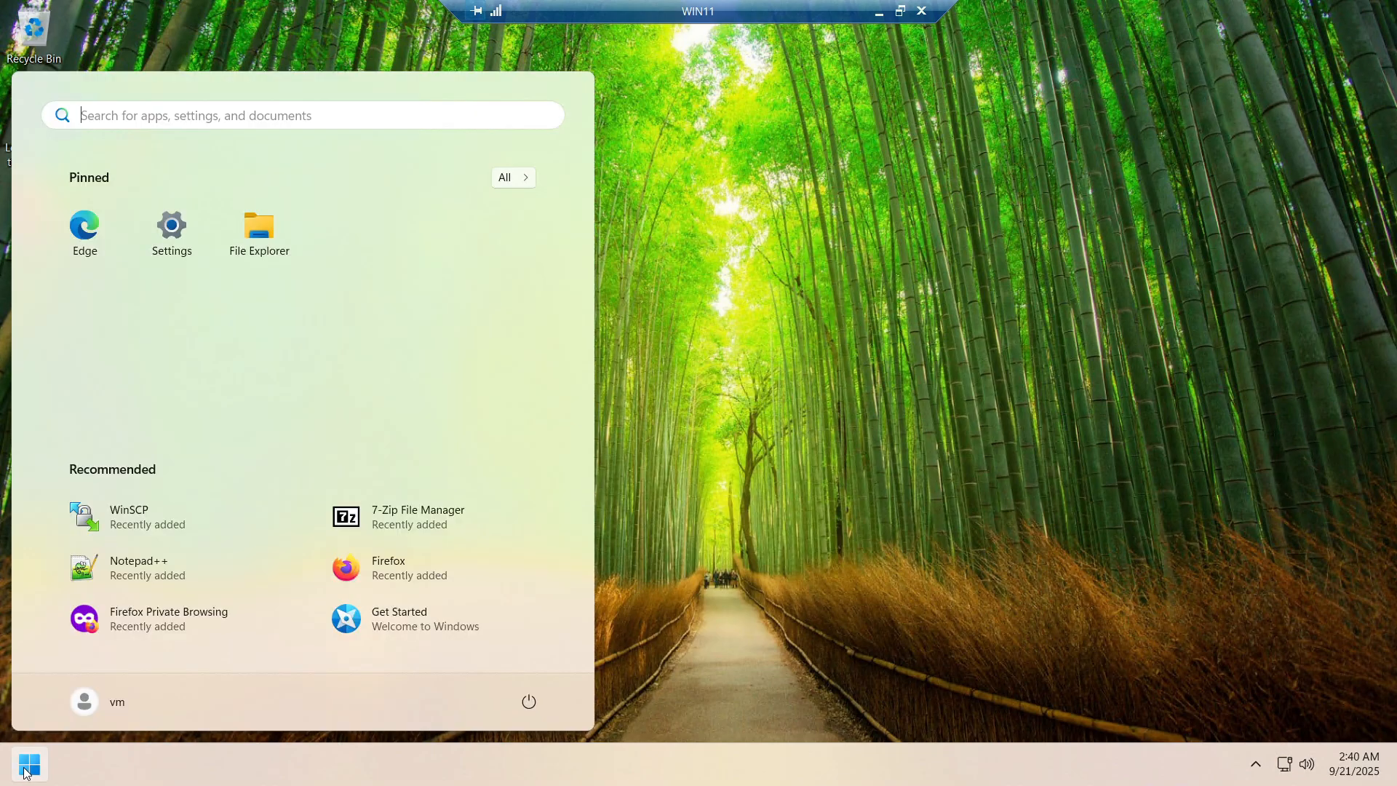
type("powe")
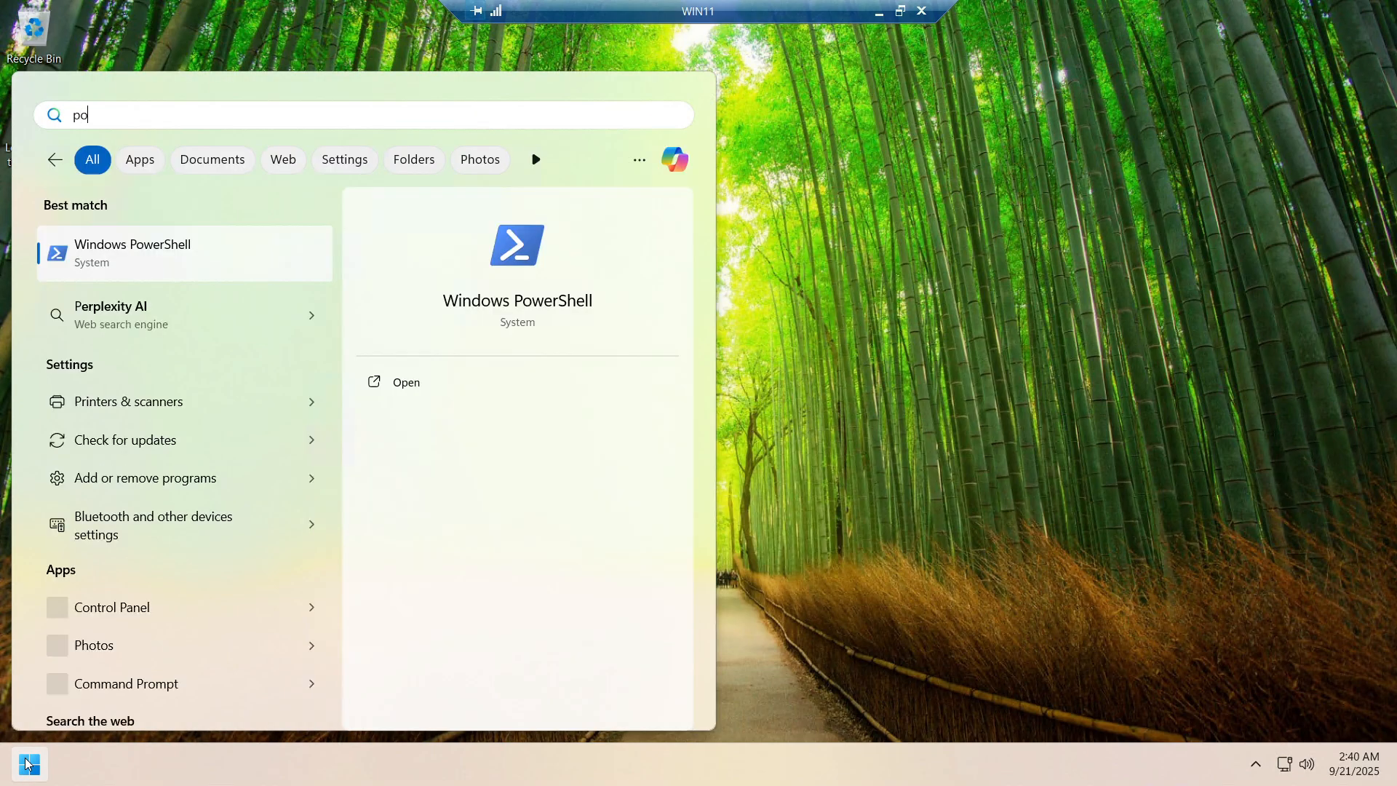
right_click(142, 249)
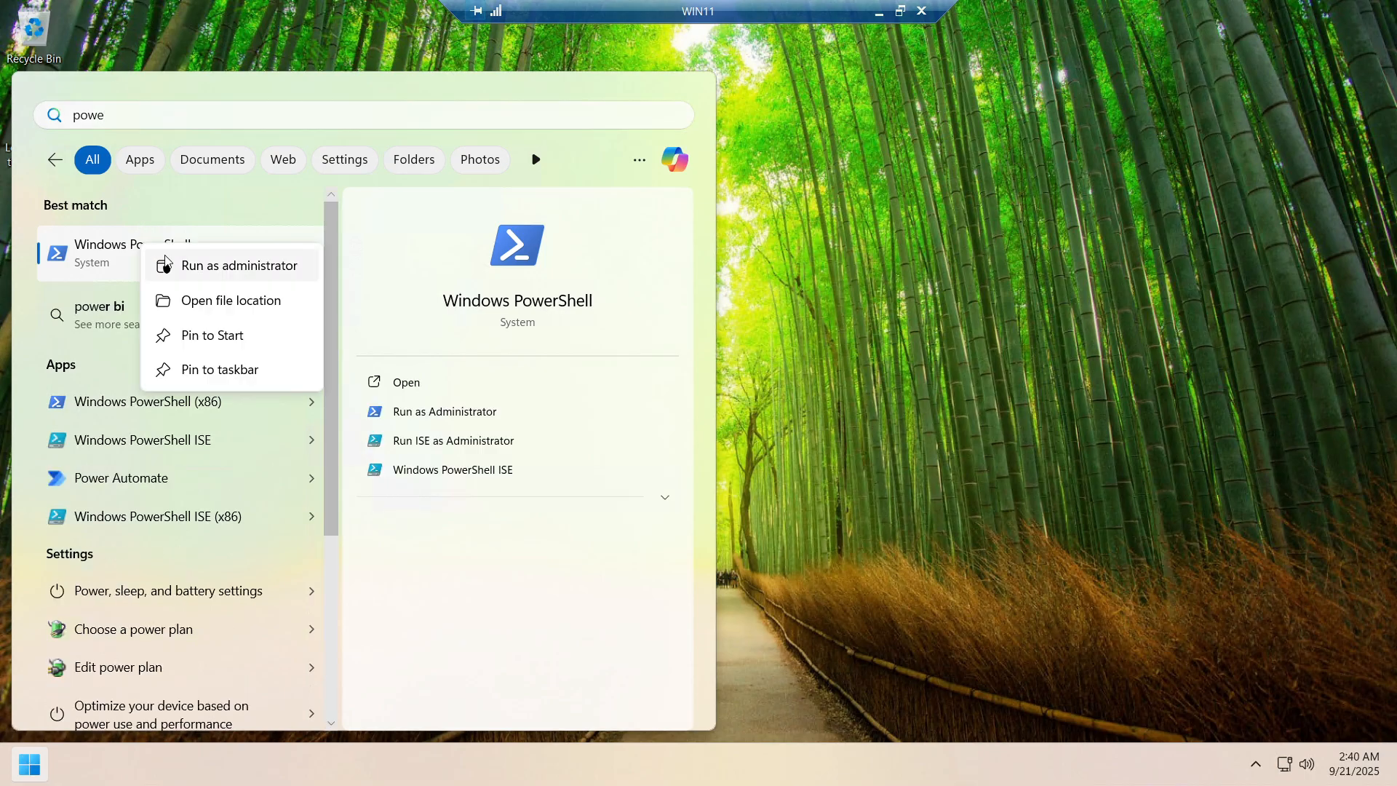
left_click(184, 267)
left_click(642, 525)
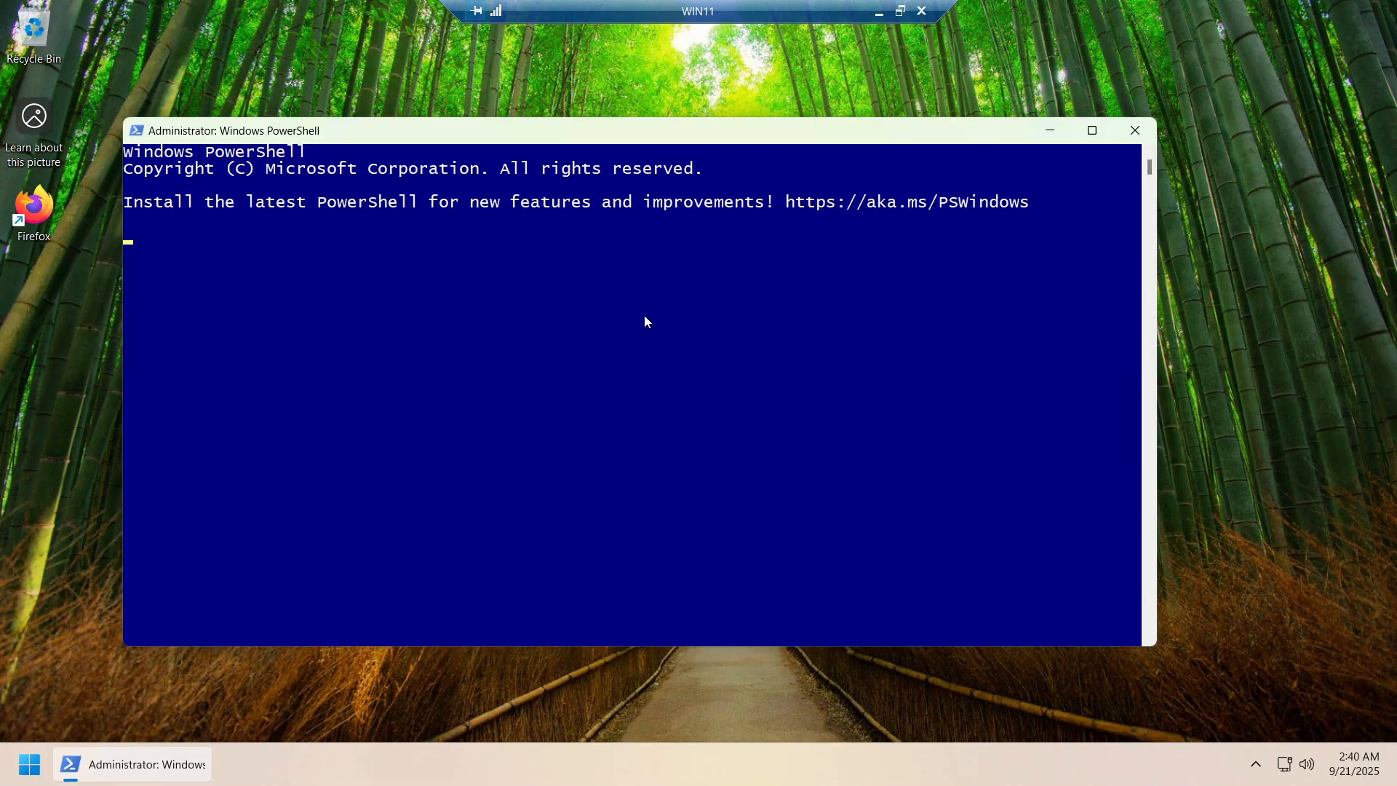
type("cls")
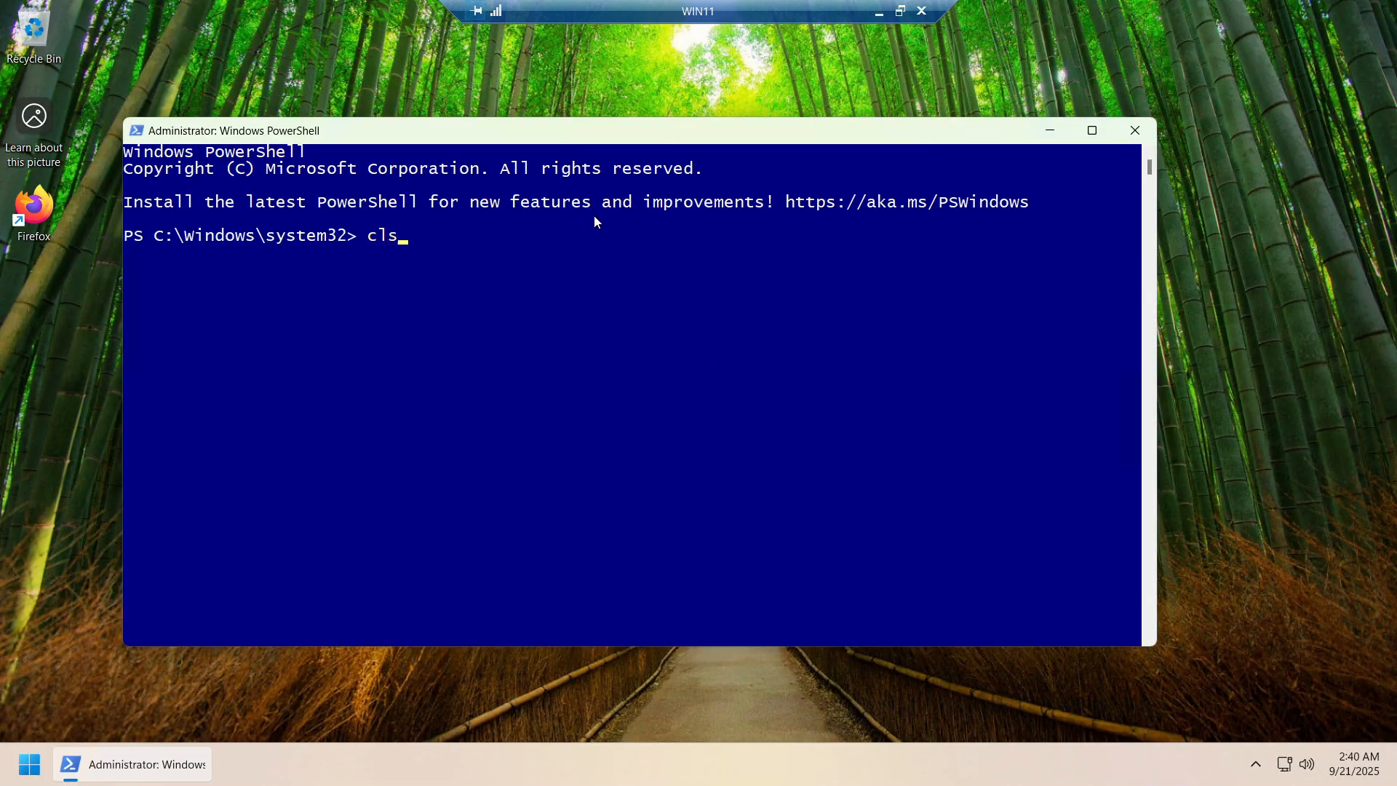
key("Return")
Run wsl --update, approve the installer, wait for it to finish, and close PowerShell
type("w")
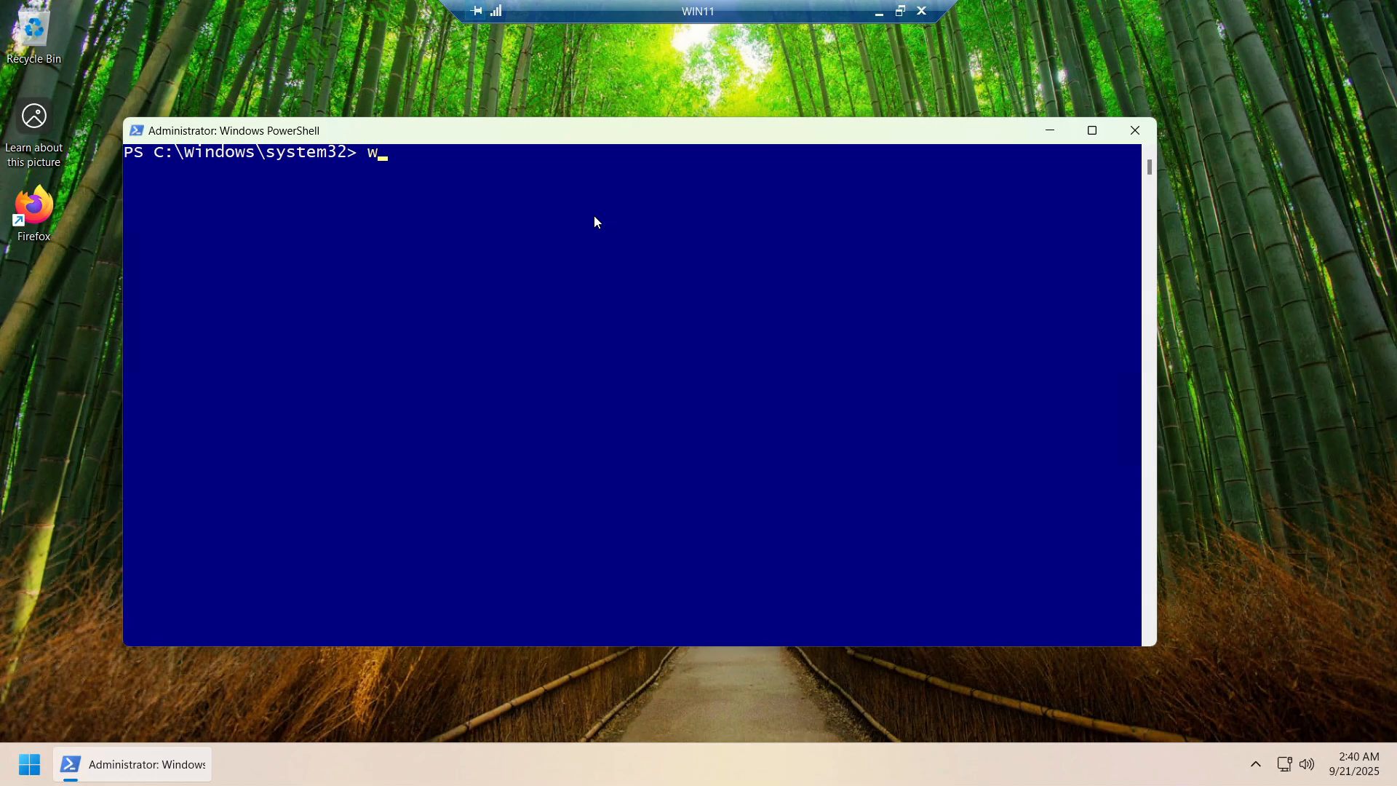
type("sl --update")
key("Return")
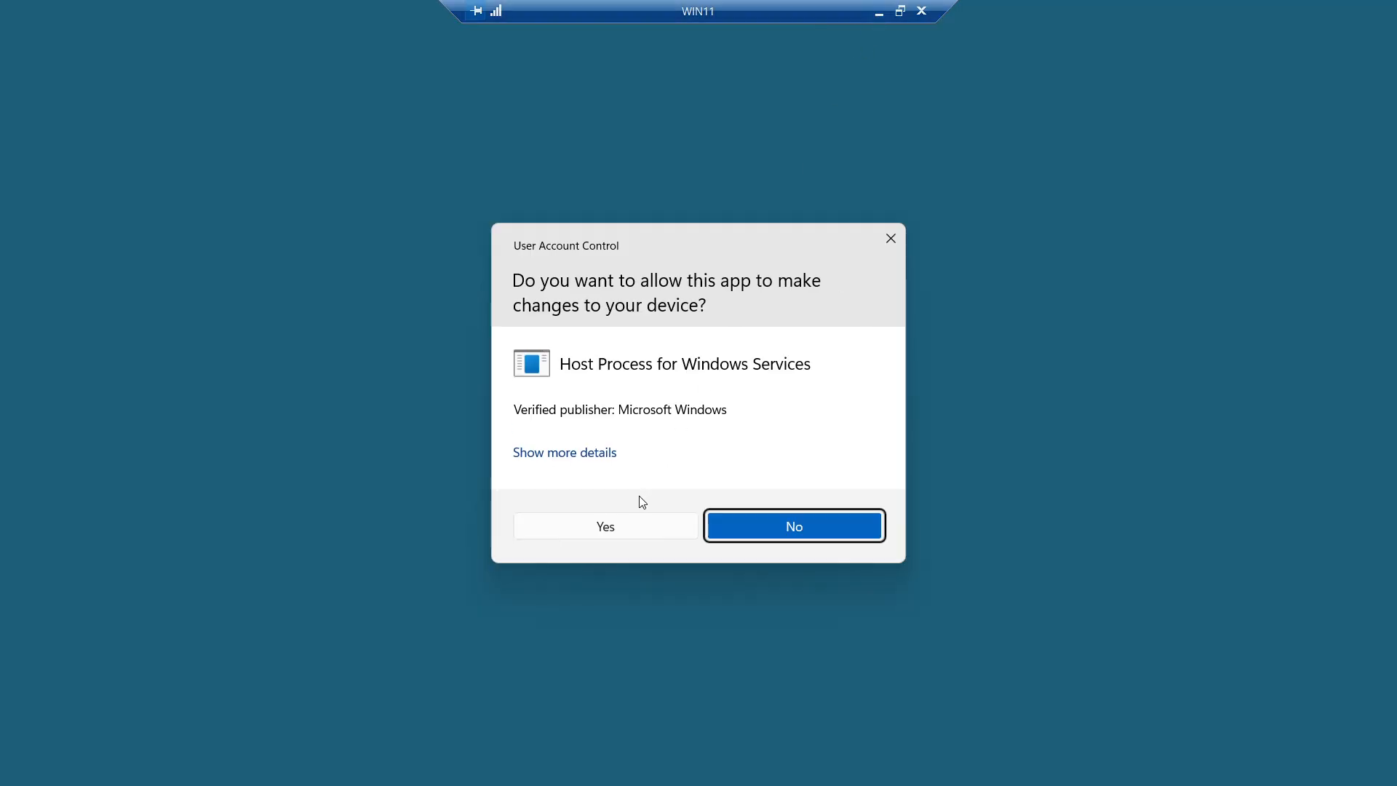
left_click(623, 527)
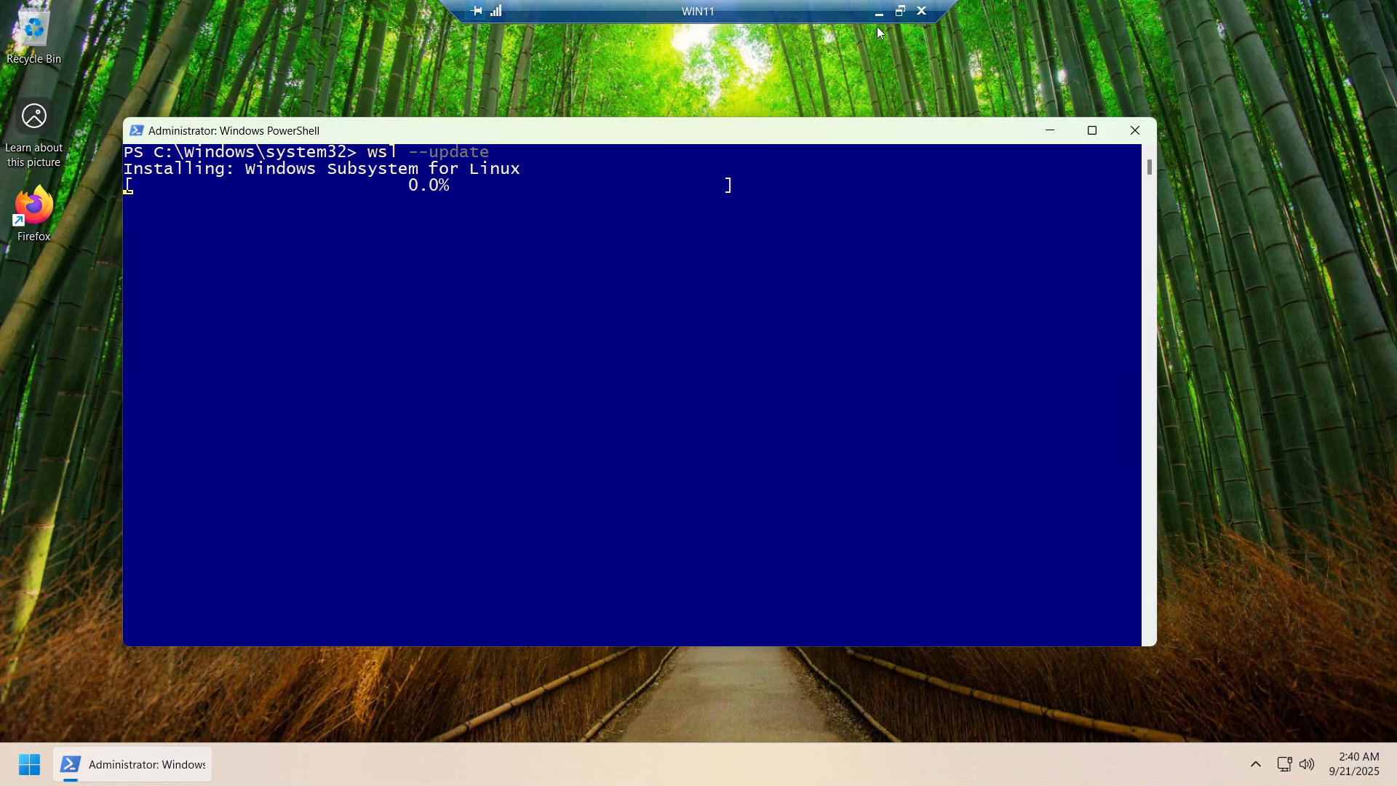
left_click_drag(615, 145, 631, 140)
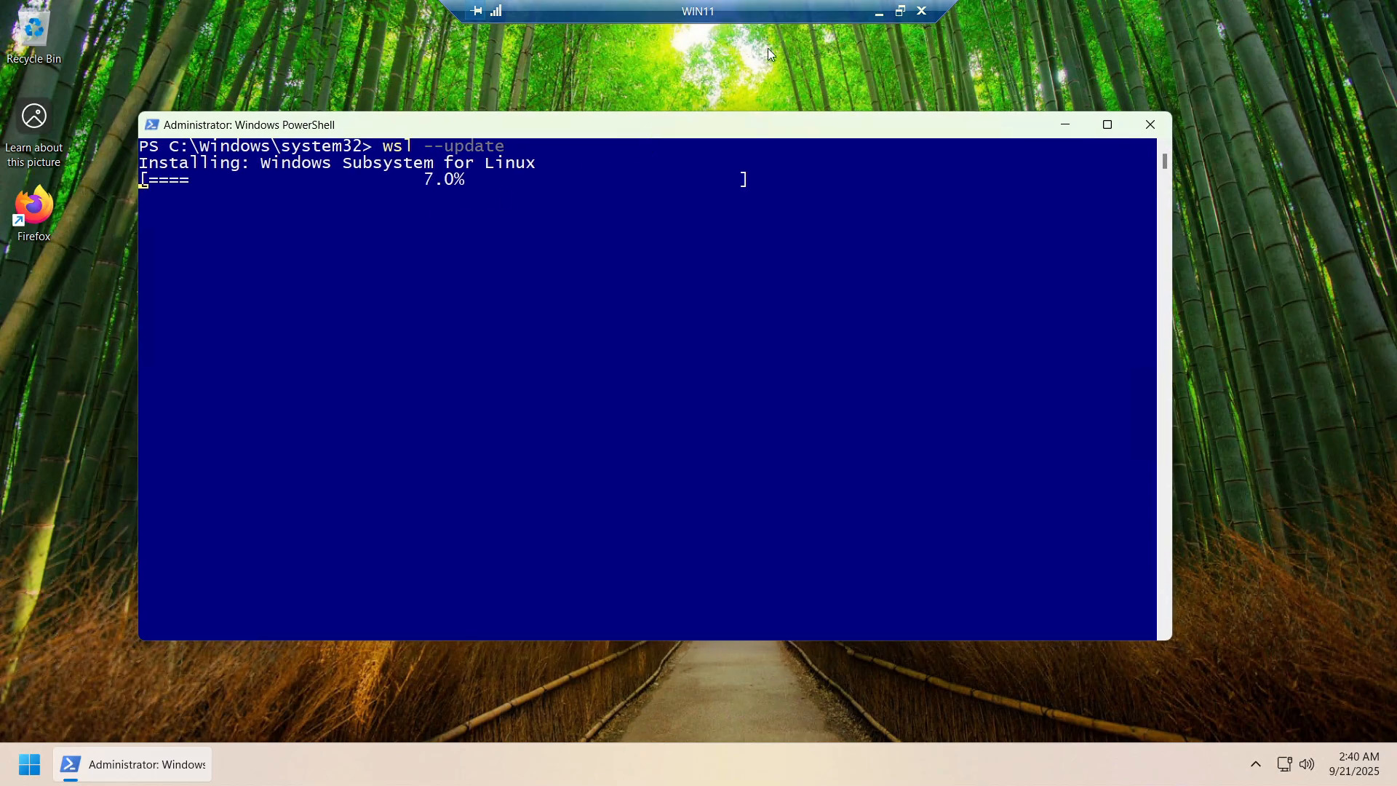
left_click(900, 11)
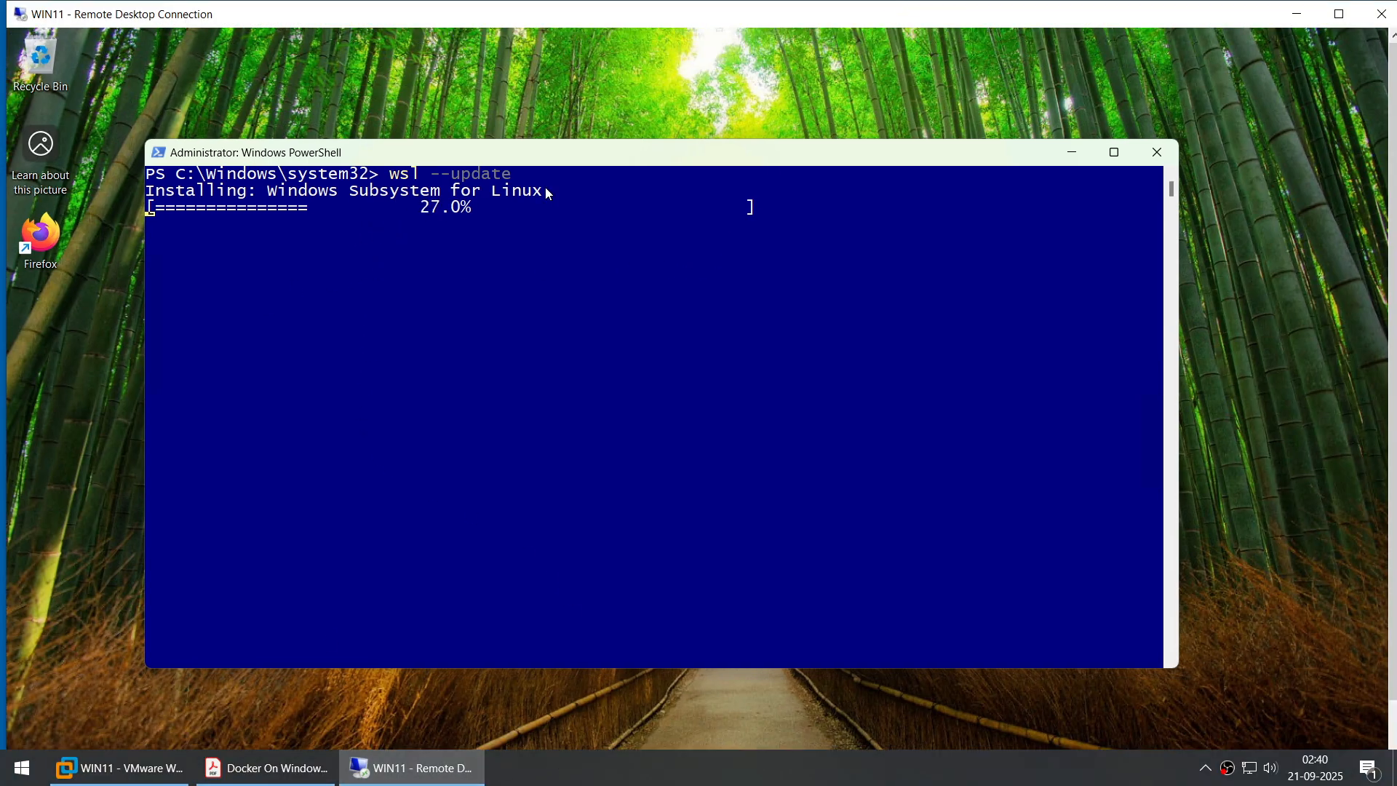
left_click(665, 776)
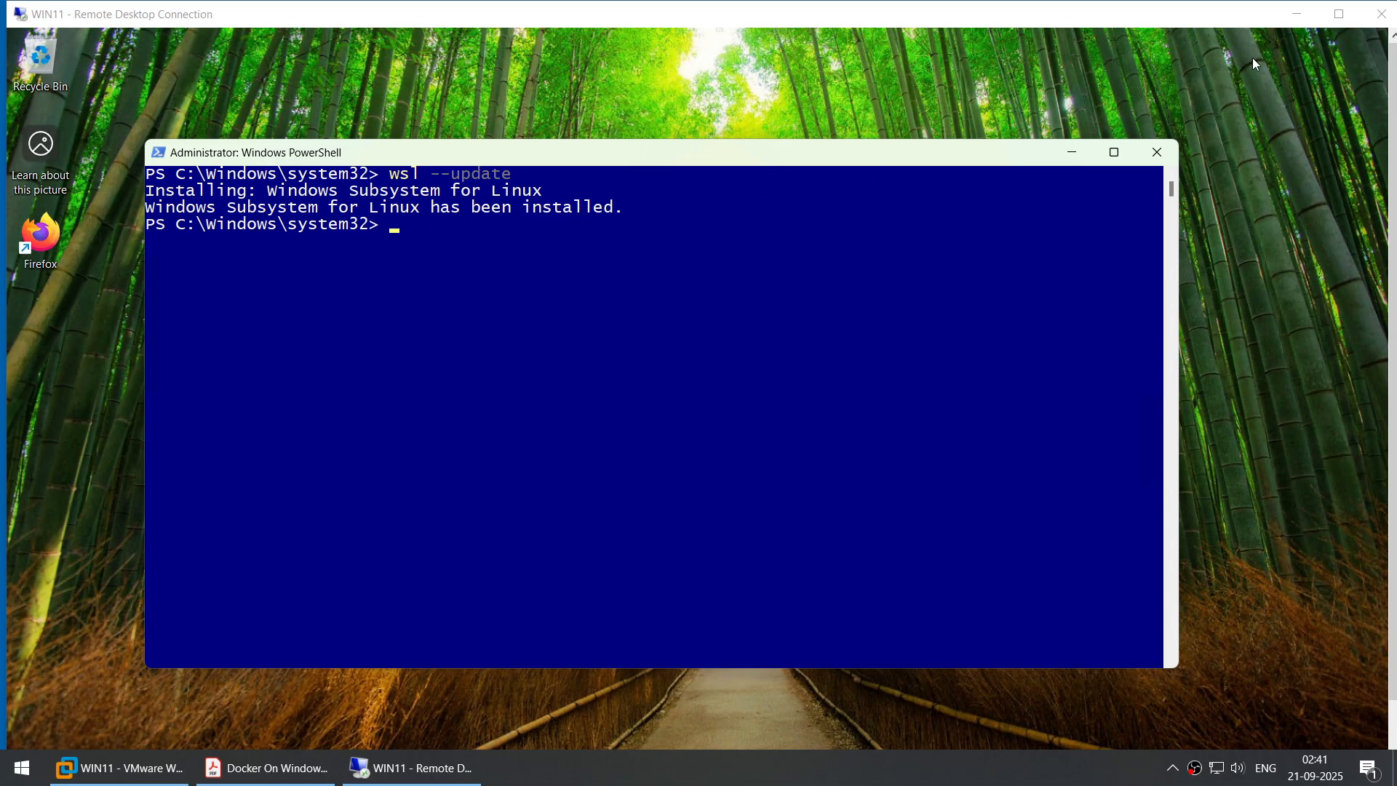
left_click(1339, 13)
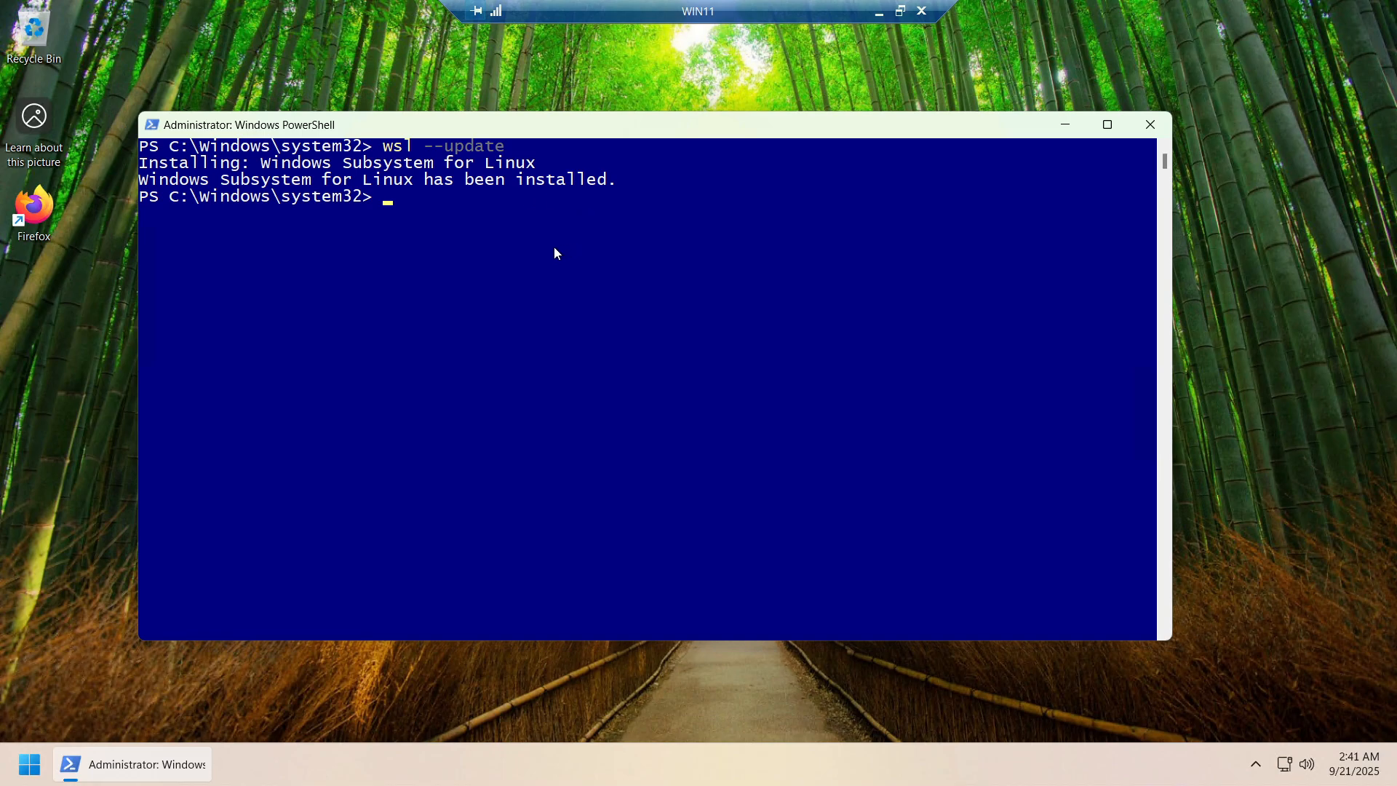
left_click(1149, 127)
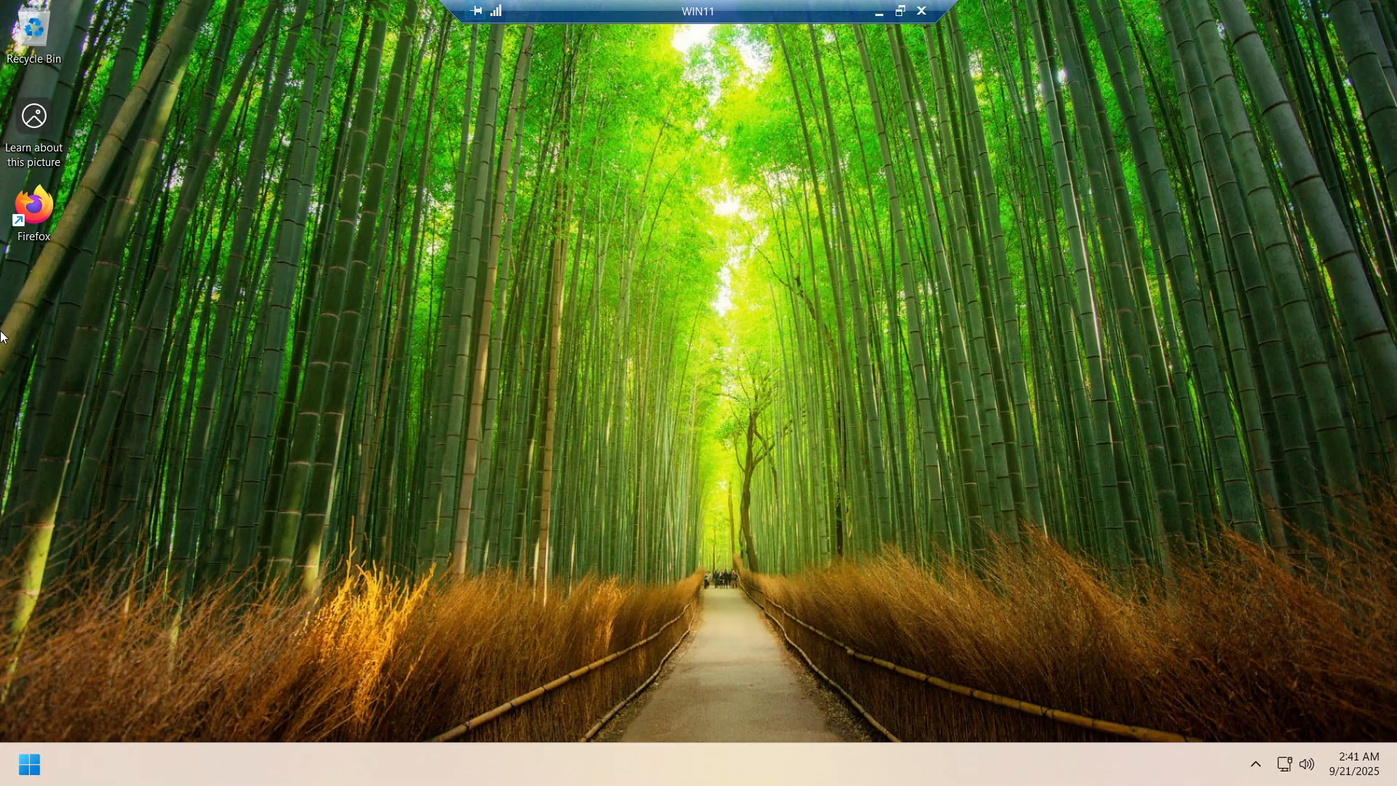
Launch Firefox and search Google for 'docker for desktop windows'
double_click(32, 215)
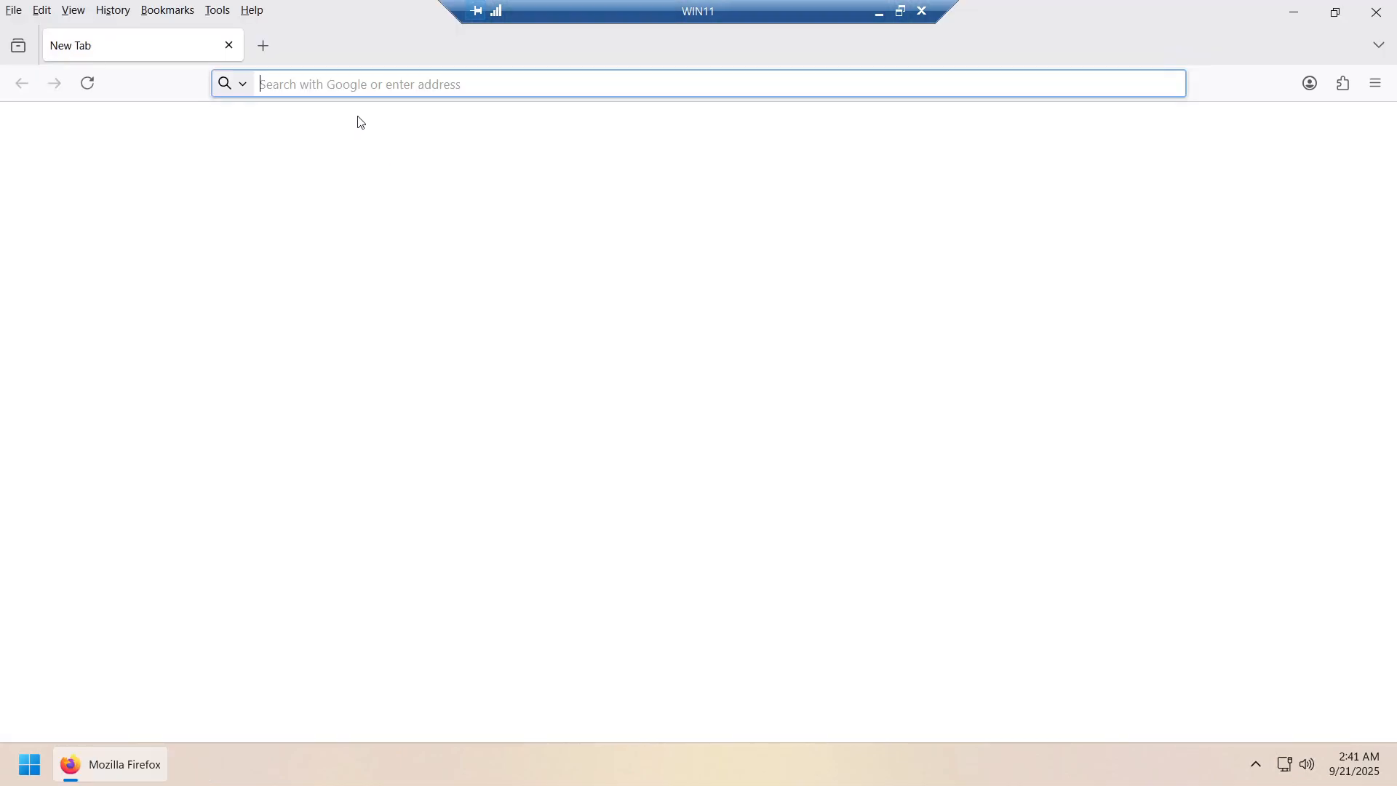
type("d")
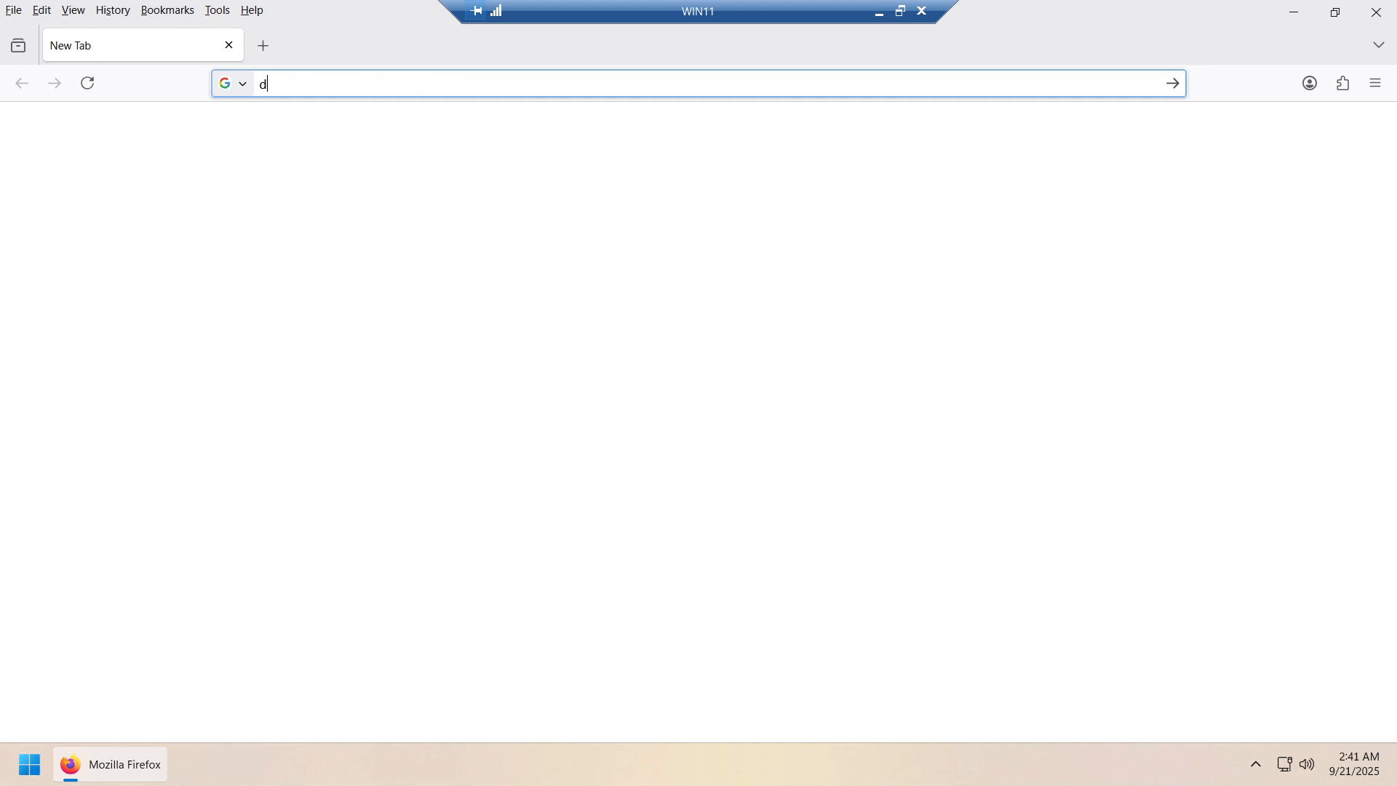
type("ocker for desktop")
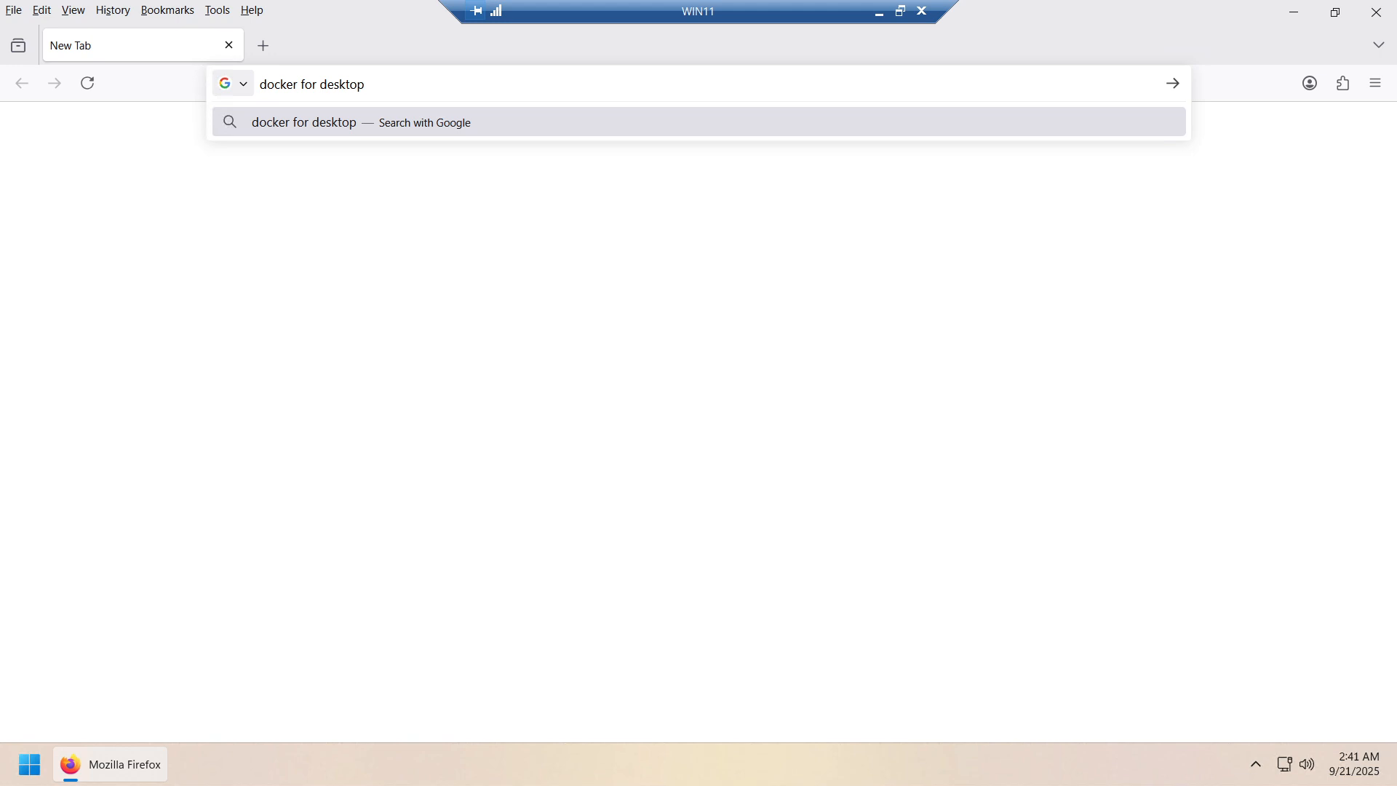
type(" windows")
key("Return")
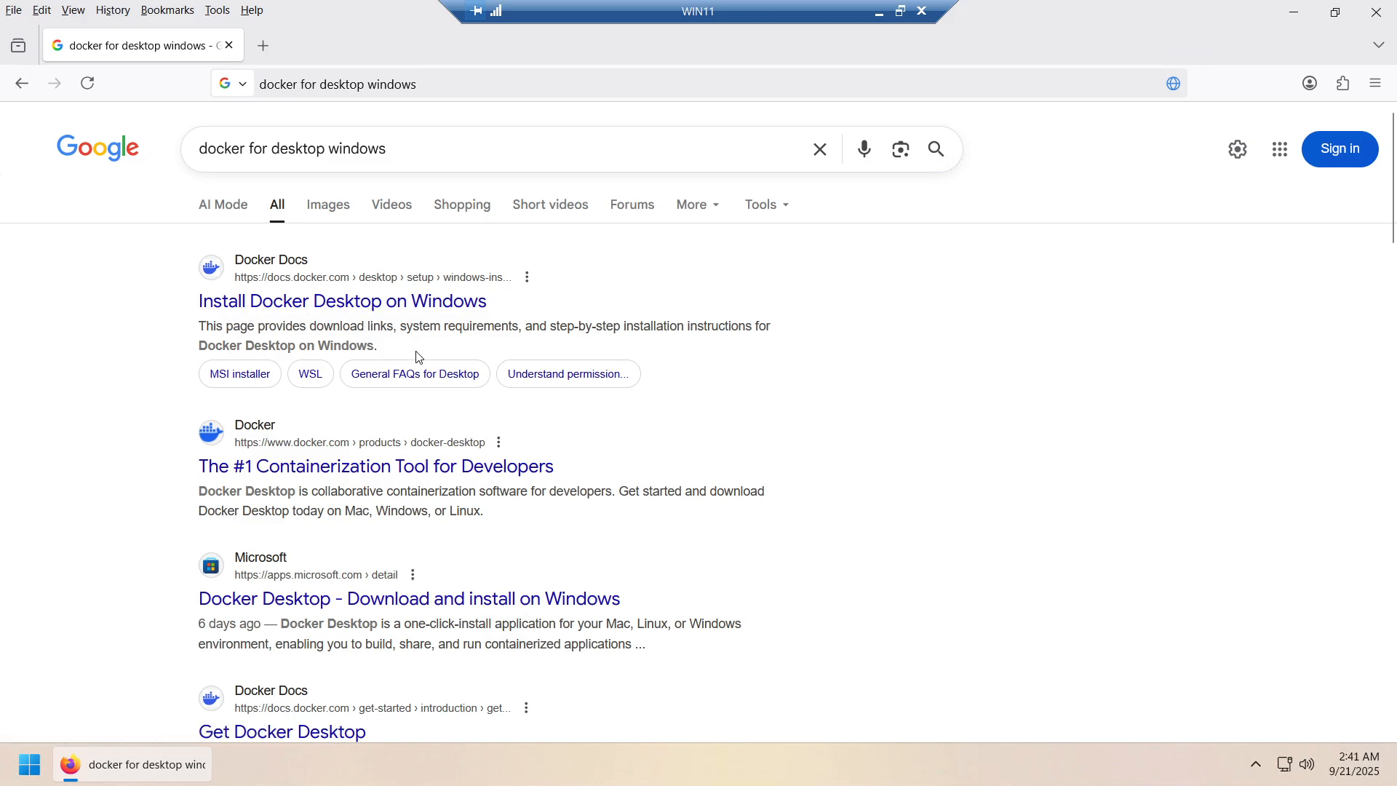
key("ctrl+plus")
key("ctrl+plus")
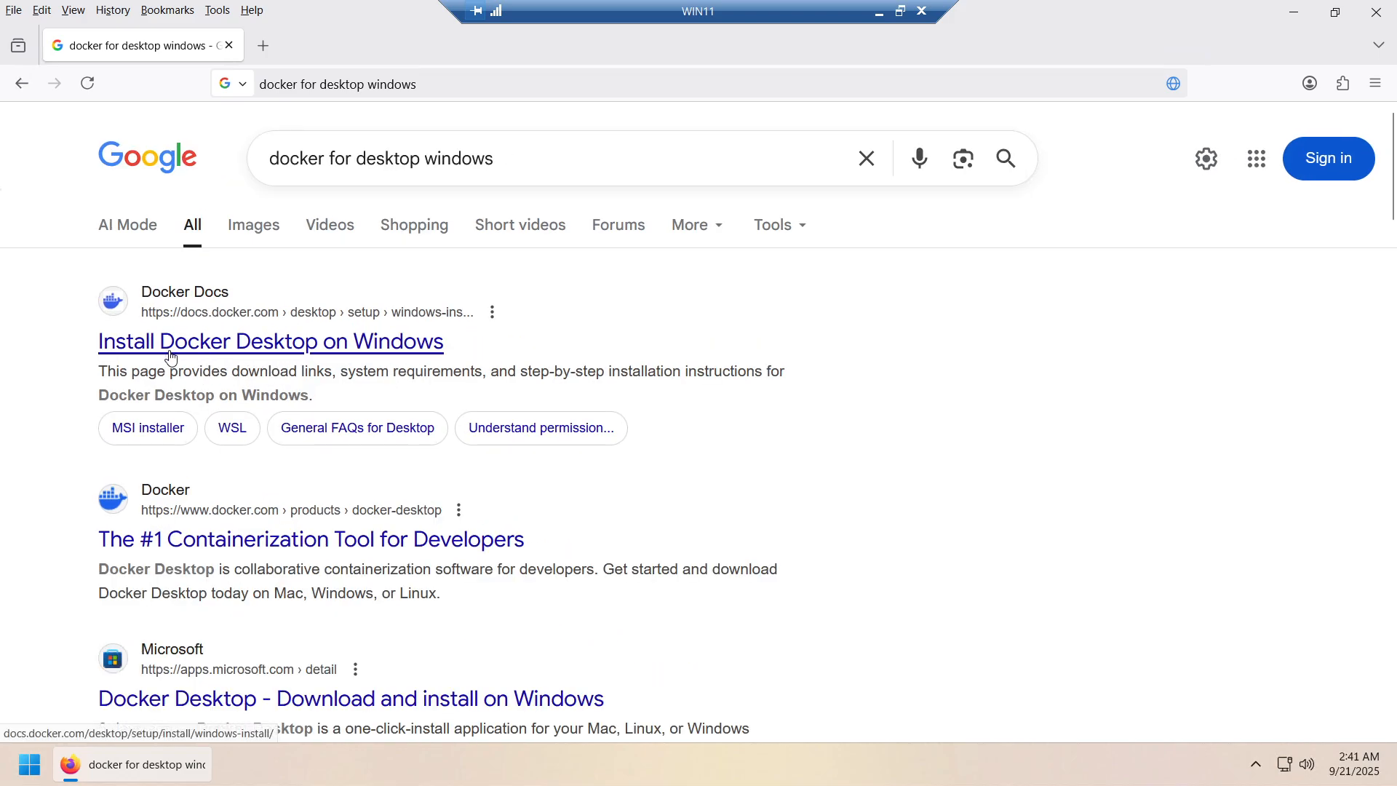
Download the Docker Desktop for Windows x86_64 installer from the install guide and close Firefox
left_click(248, 347)
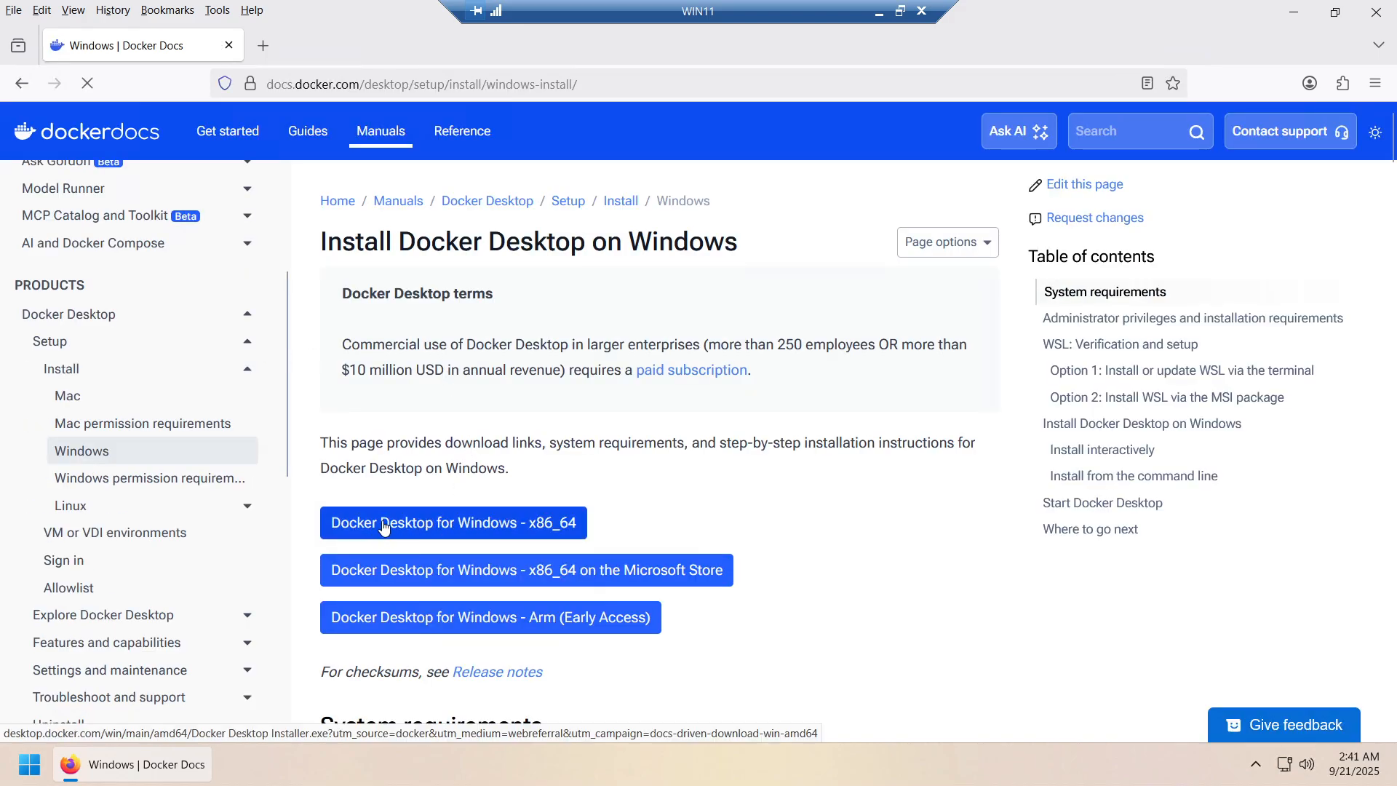
left_click(561, 539)
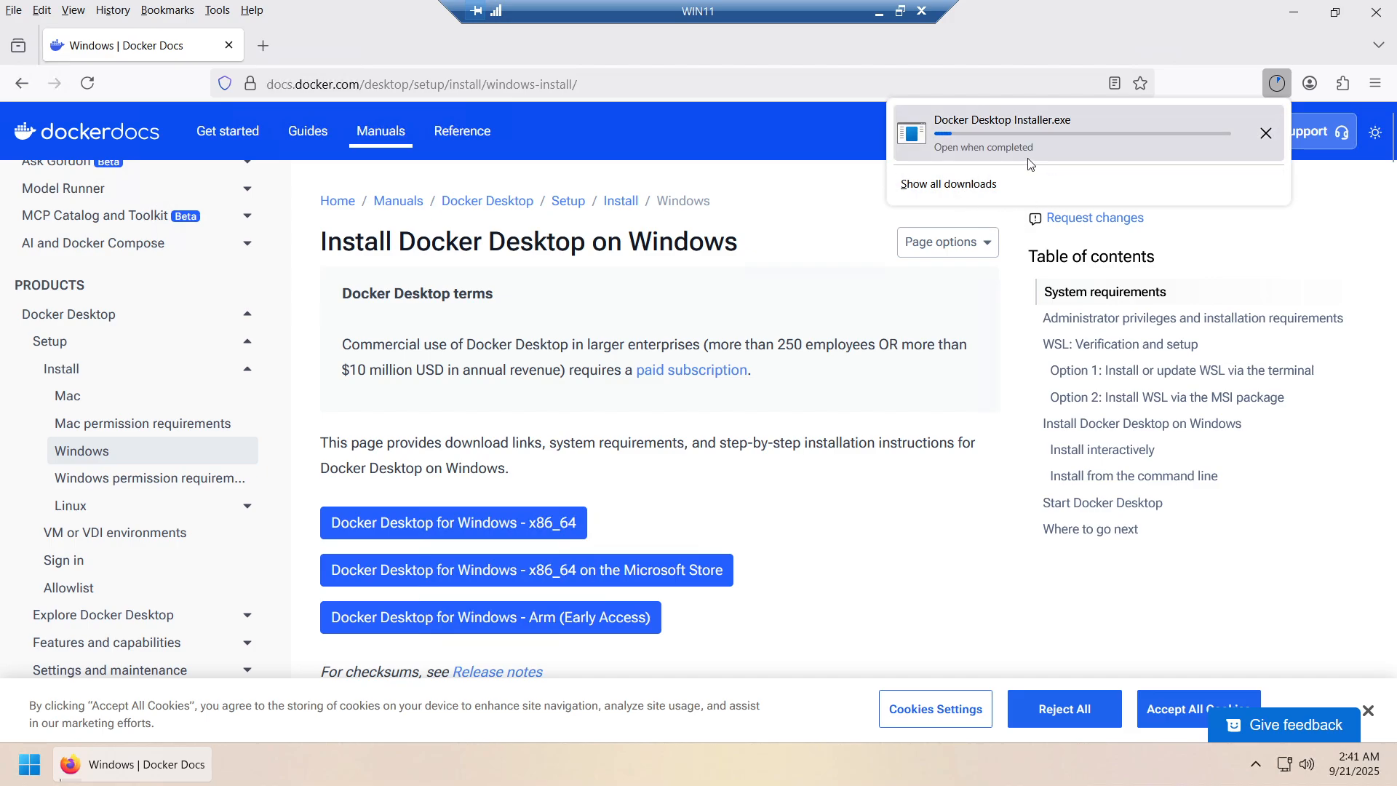
left_click(1383, 16)
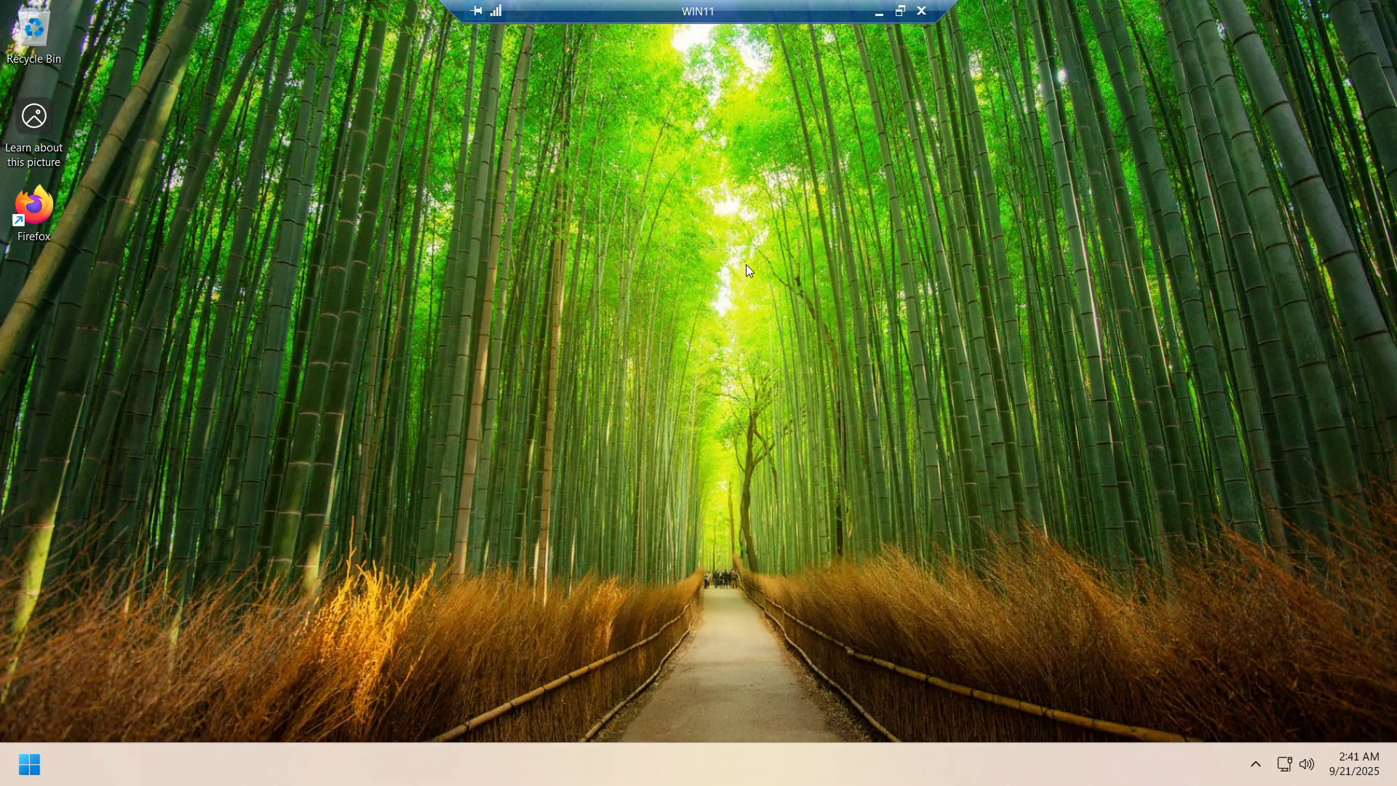
Run Docker Desktop Installer from EXTRA (E:) > Setups as administrator, then minimize File Explorer
key("super+e")
left_click(291, 596)
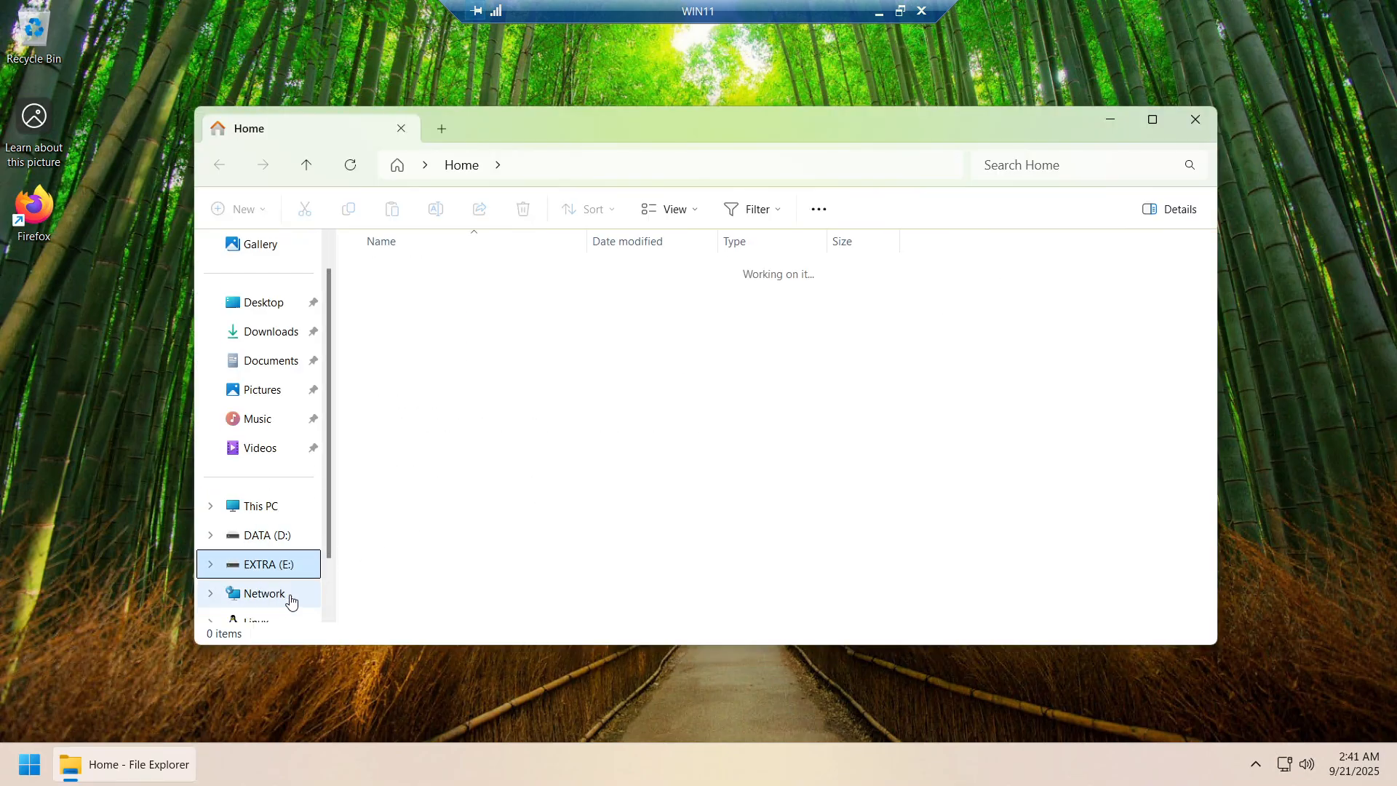
double_click(407, 296)
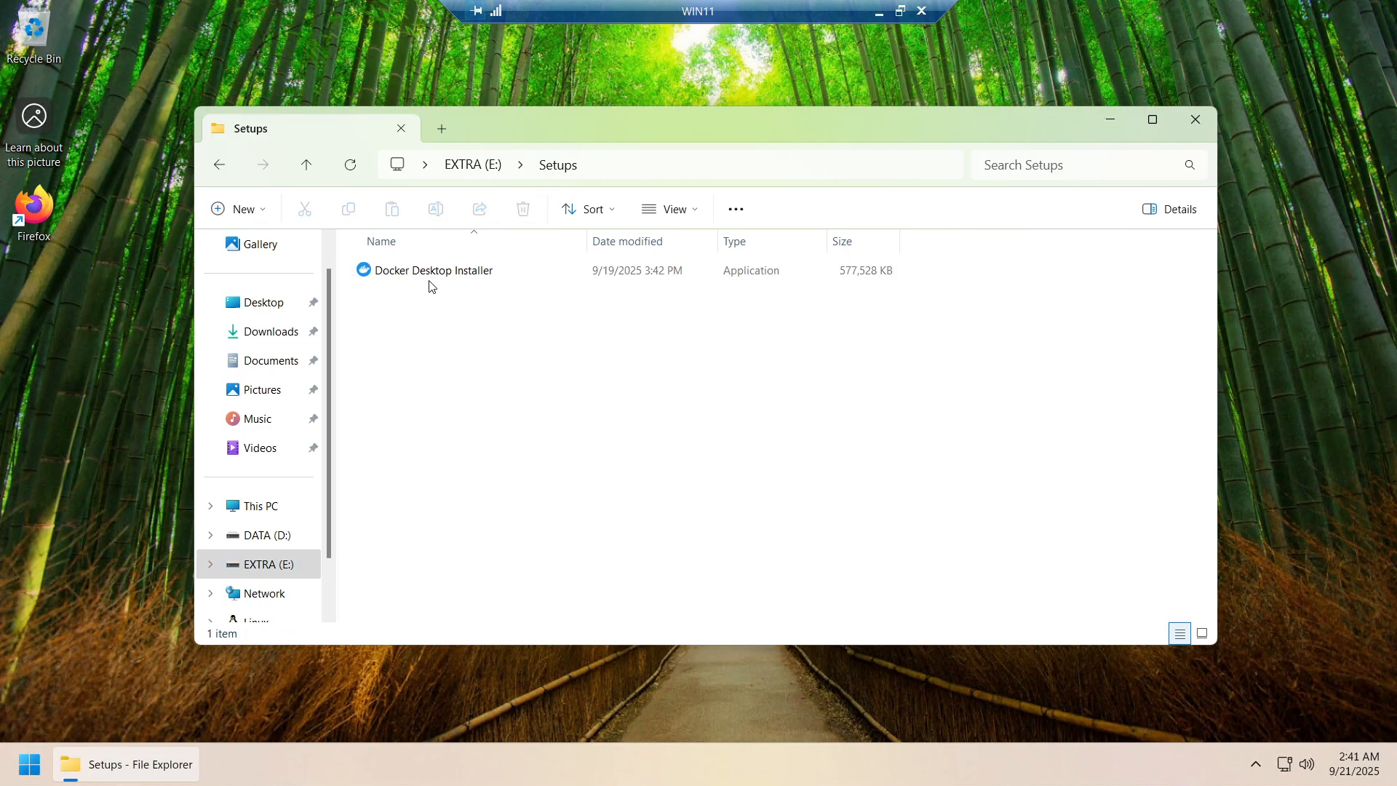
right_click(436, 280)
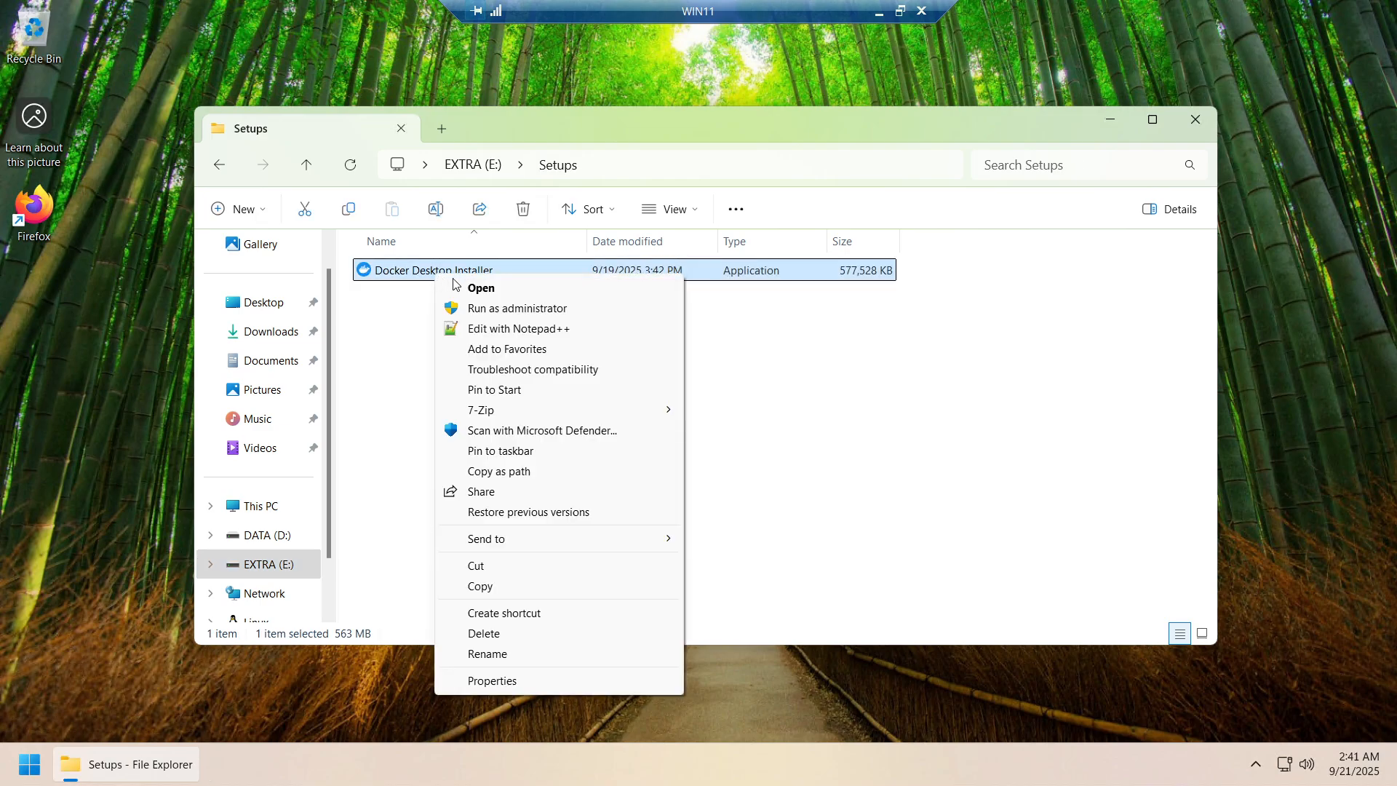
left_click(489, 308)
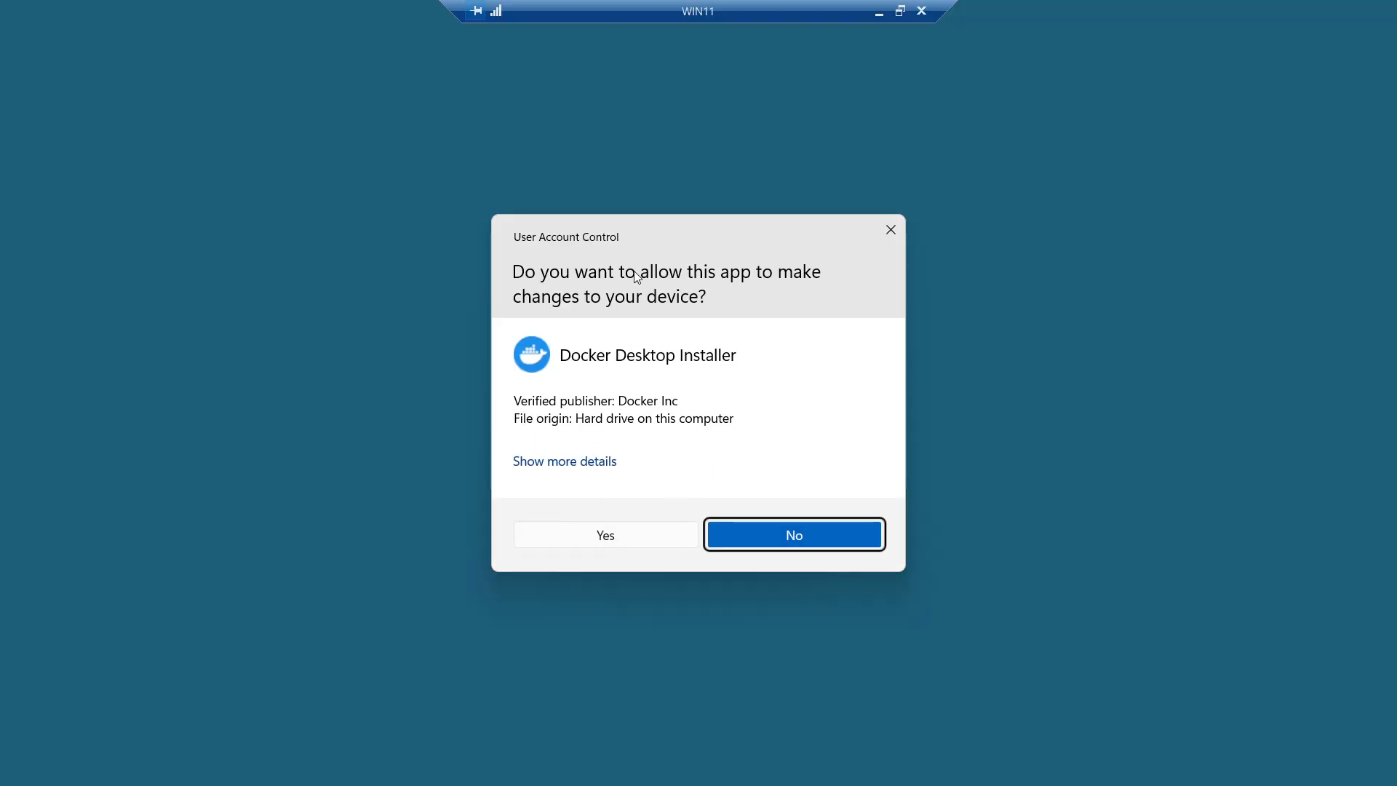
left_click(605, 535)
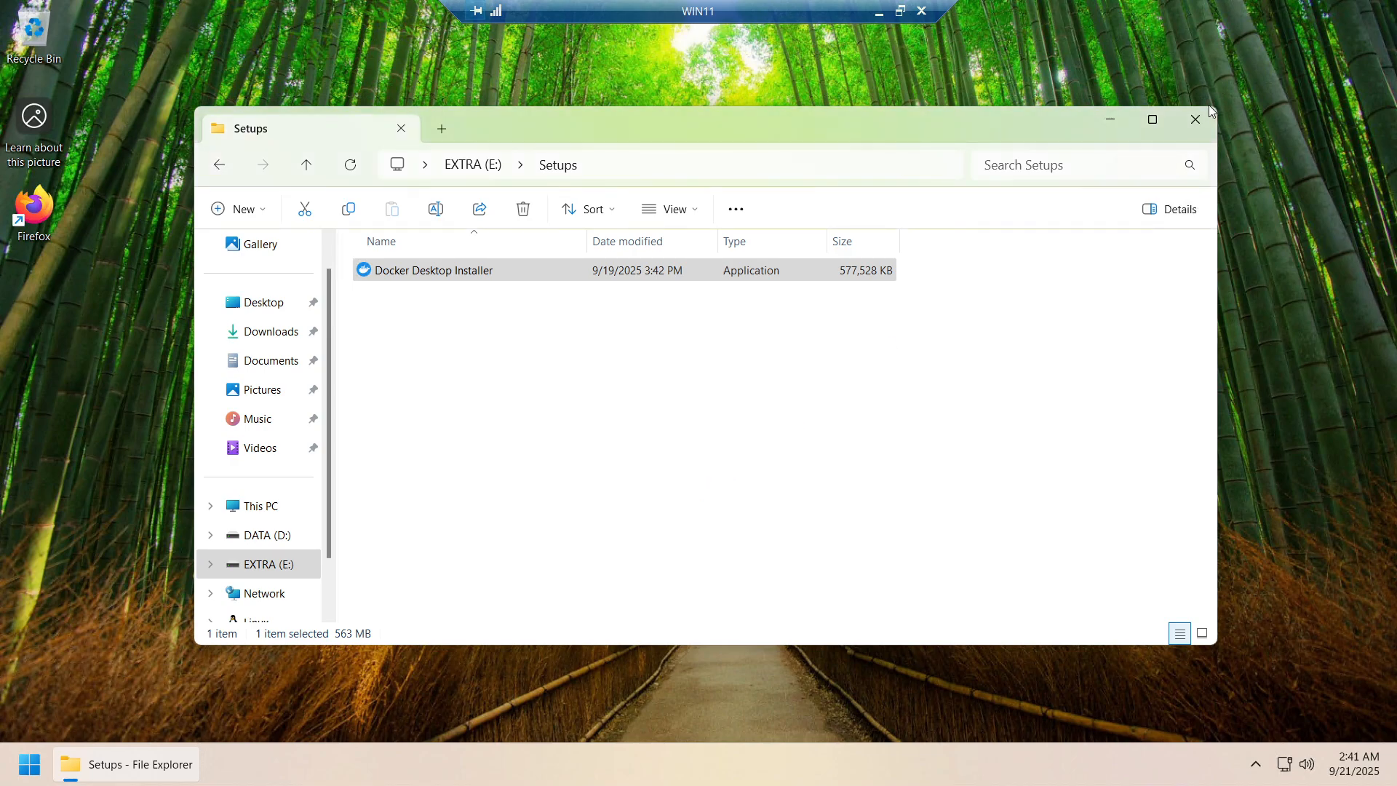
left_click(1126, 120)
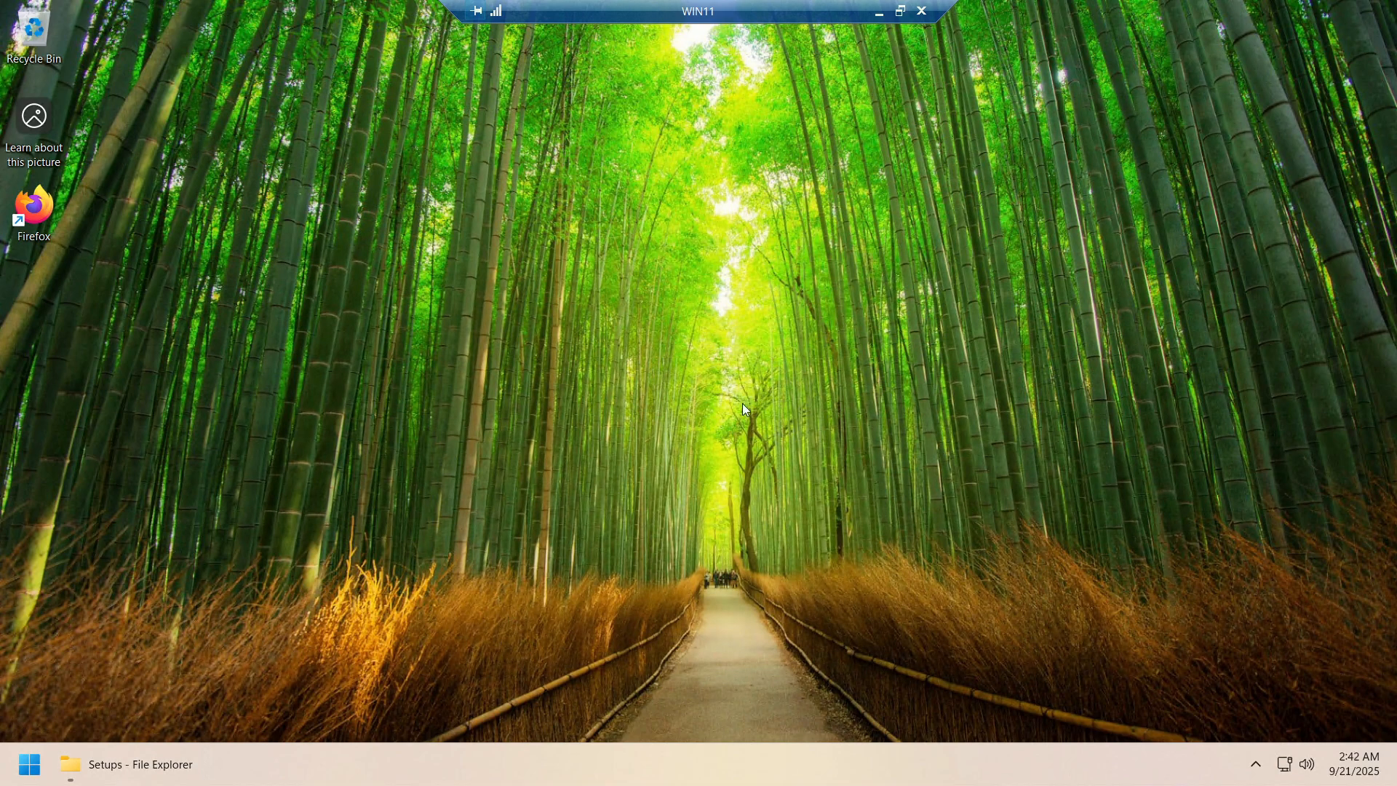
Install Docker Desktop 4.46.0 with WSL 2 and a desktop shortcut, then close and log out
left_click_drag(336, 43, 746, 206)
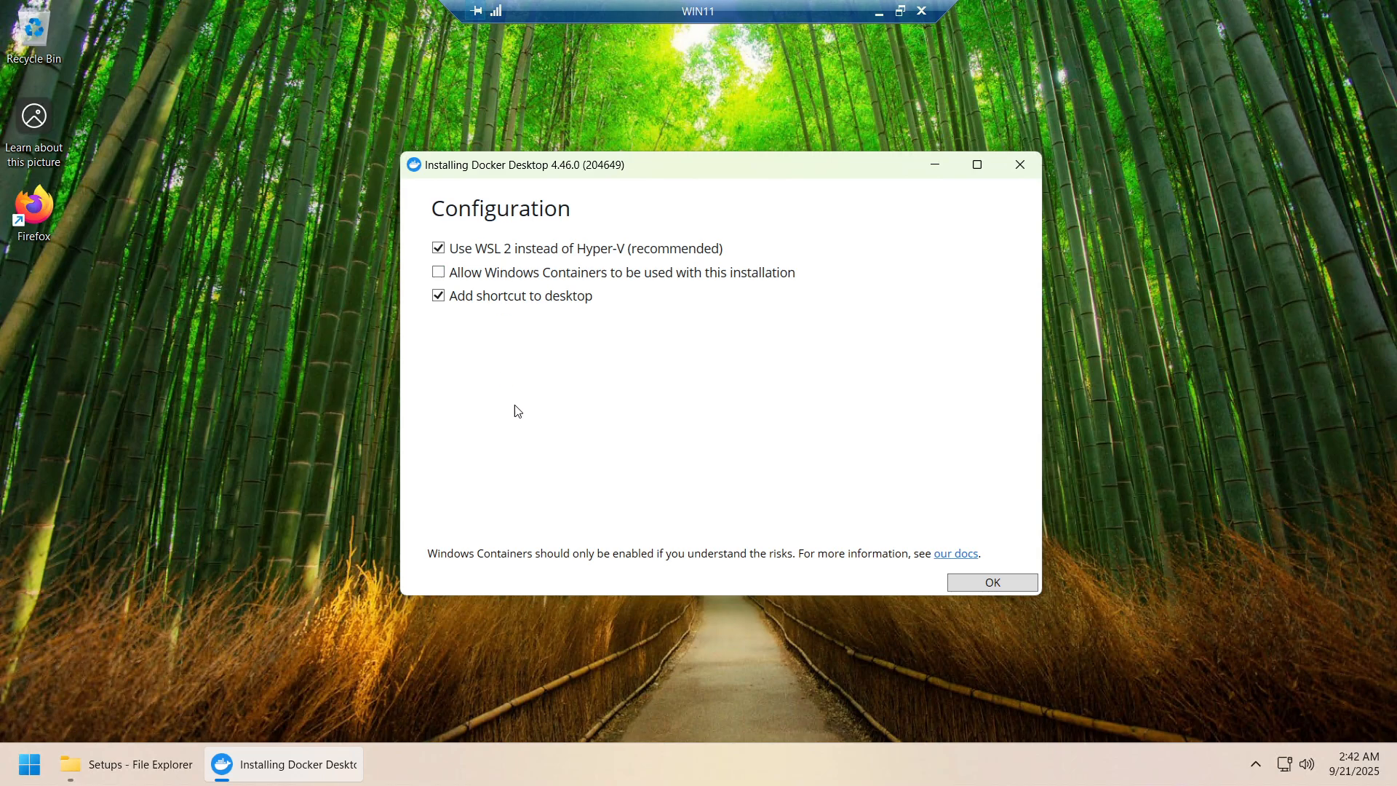
left_click(982, 583)
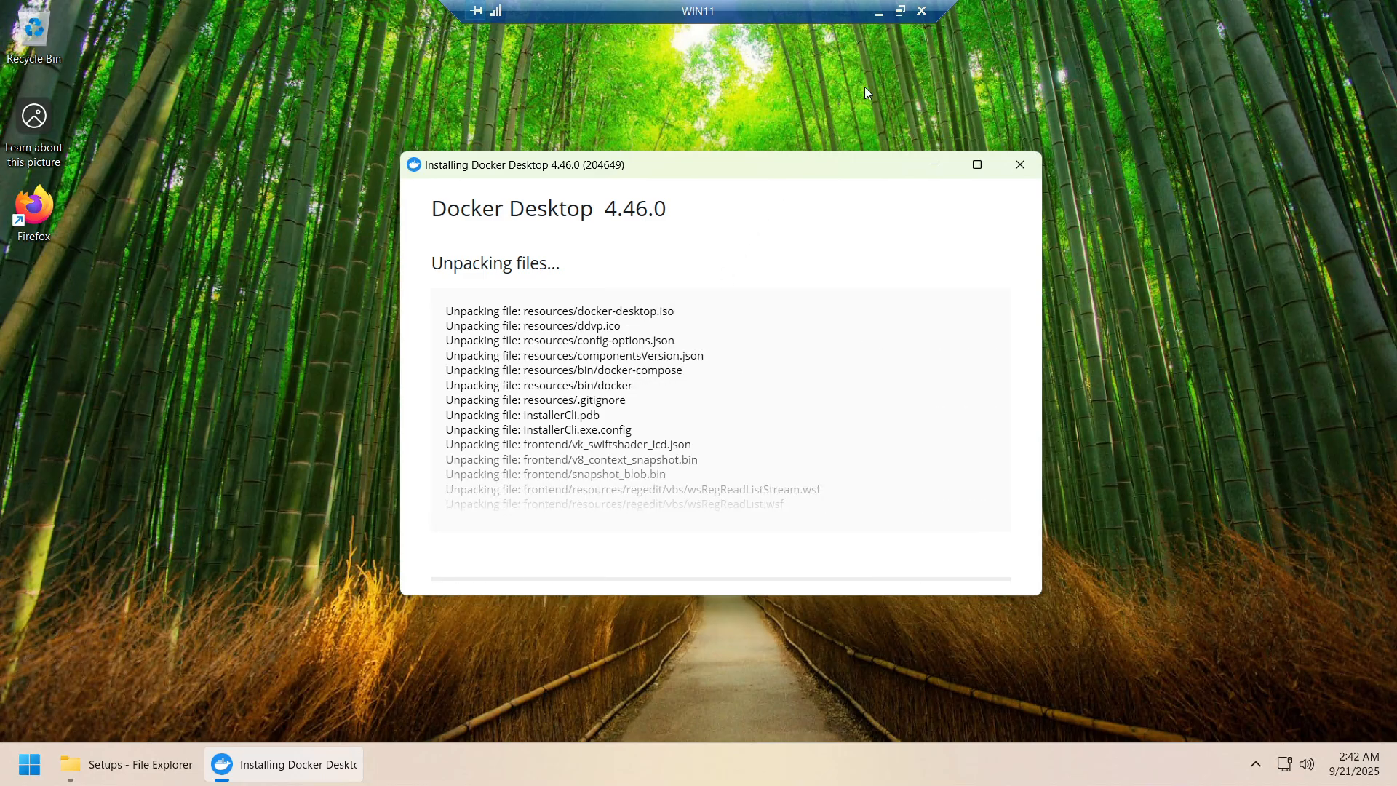
left_click(901, 12)
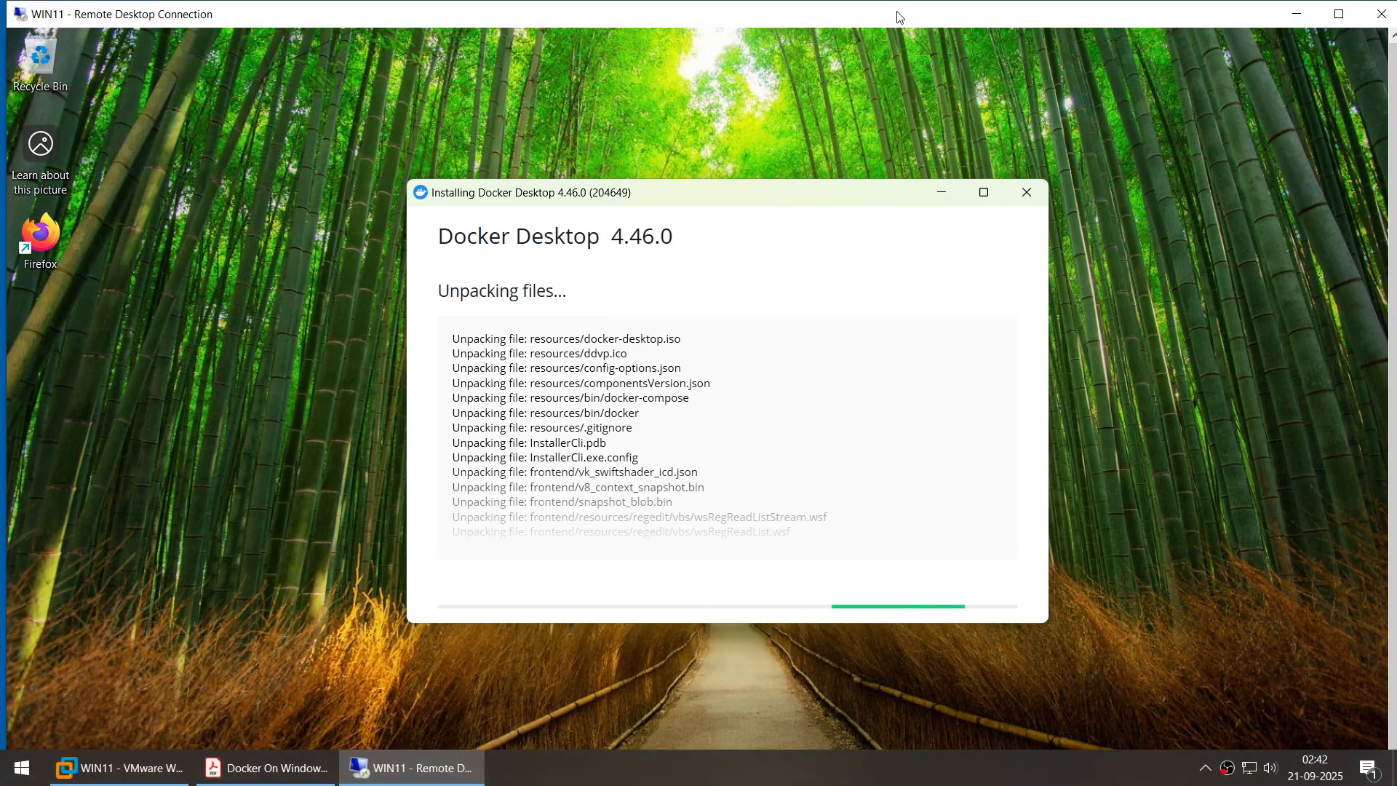
left_click(743, 777)
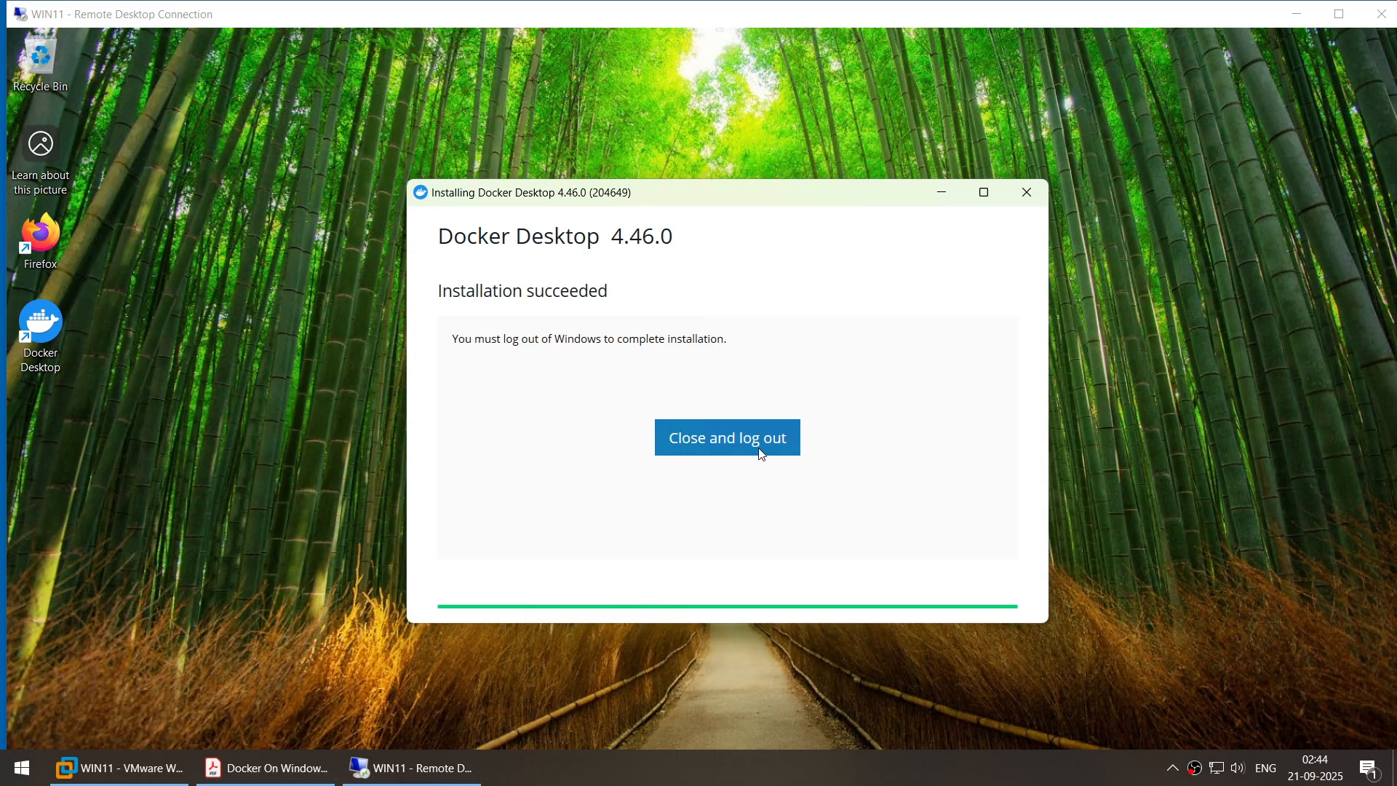
left_click(720, 444)
Reconnect to WIN11 through Remote Desktop Connection, entering the account password
left_click(1337, 16)
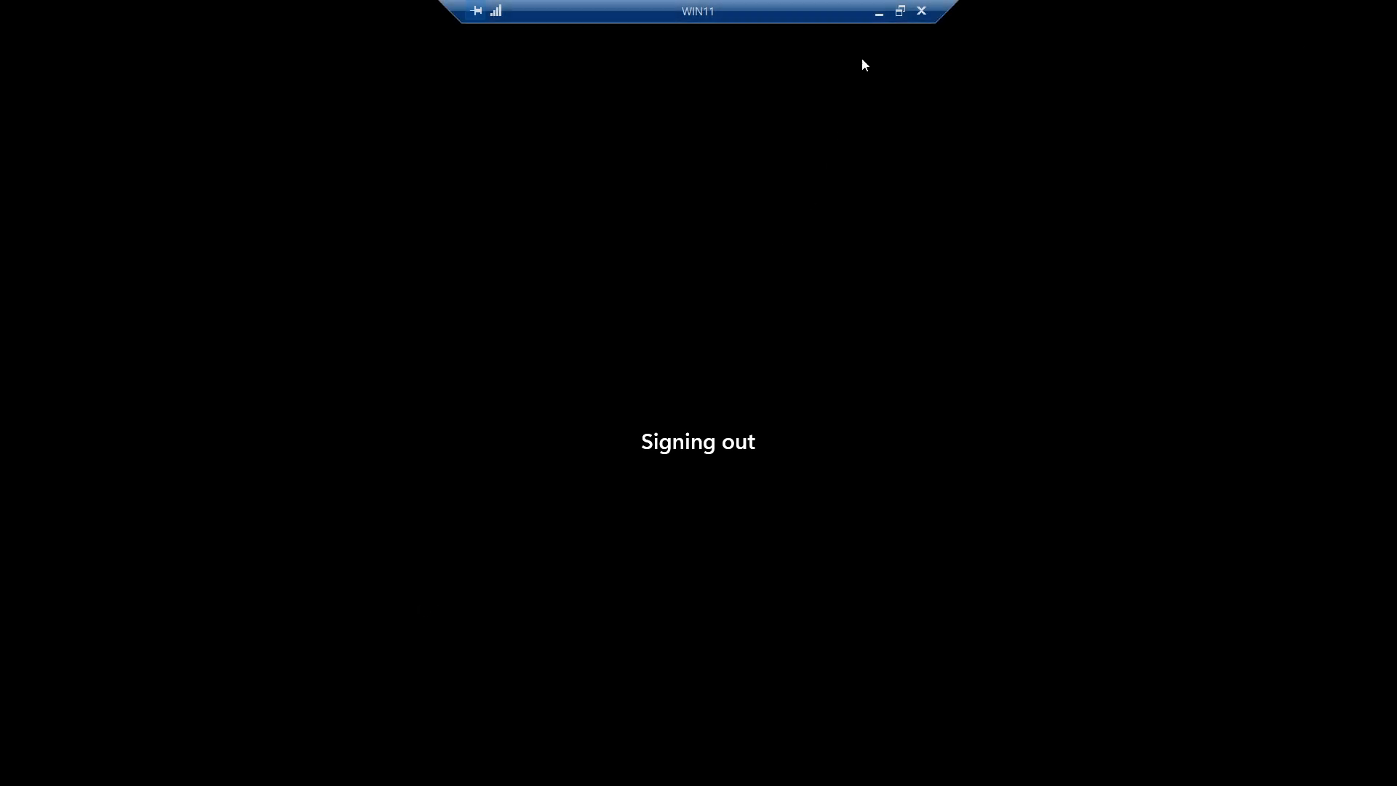
left_click(879, 13)
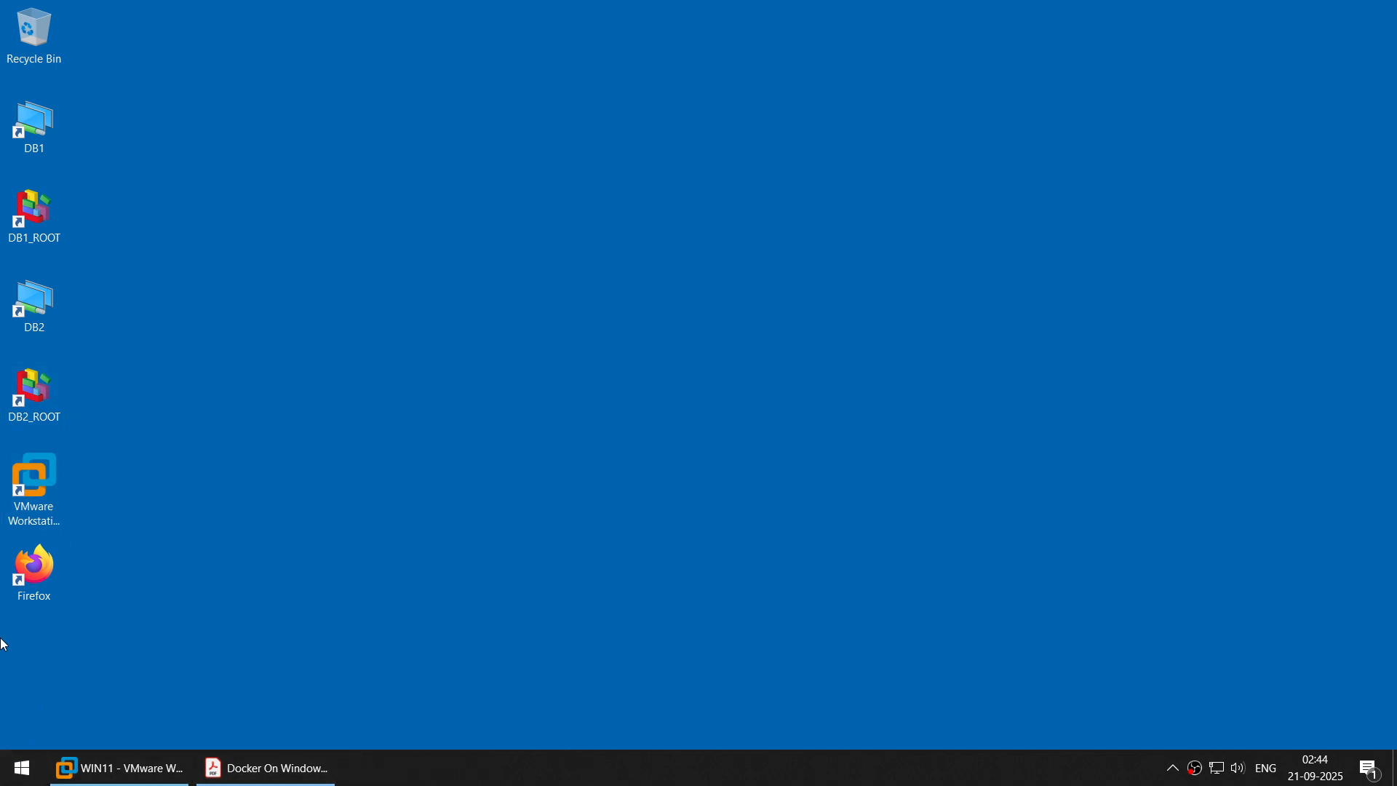
left_click(20, 768)
type("re")
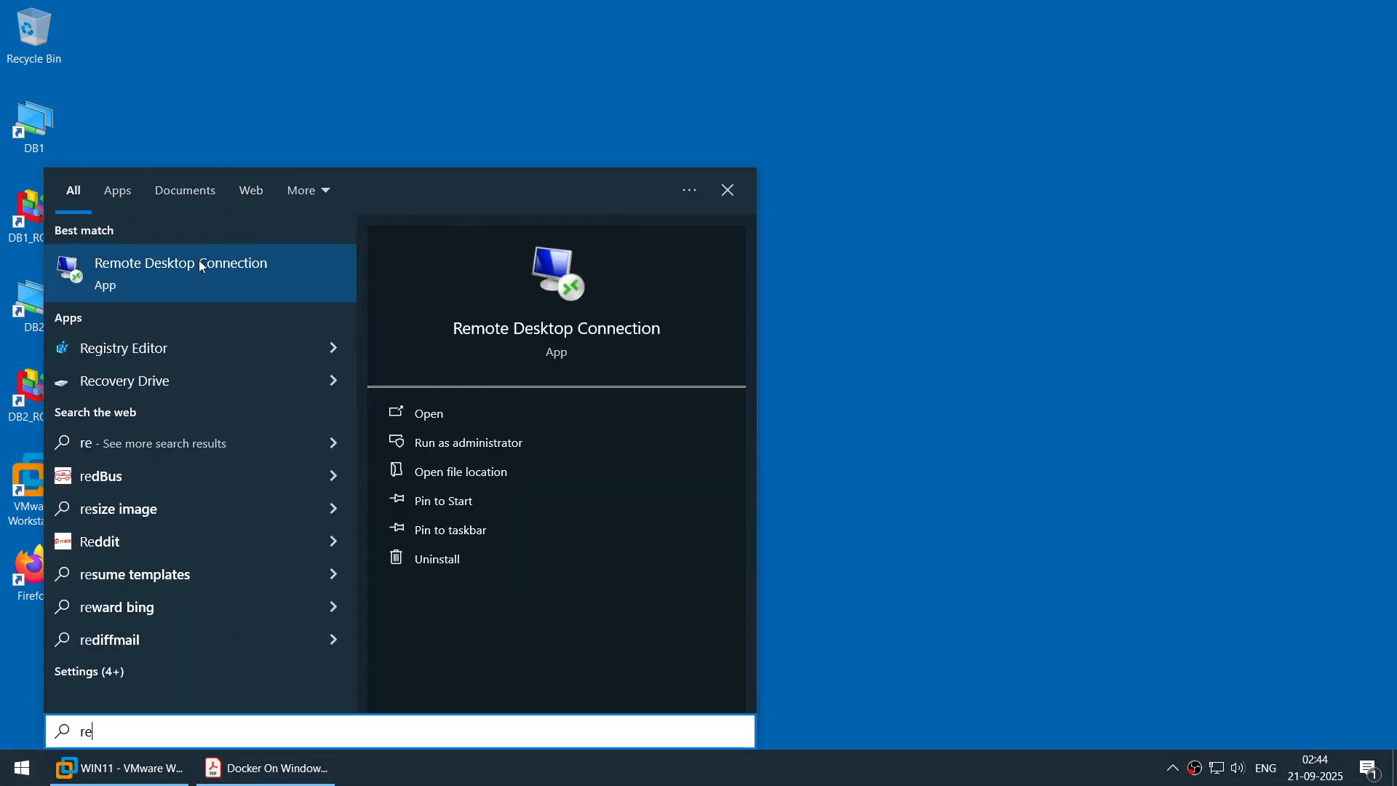
left_click(202, 266)
left_click(771, 343)
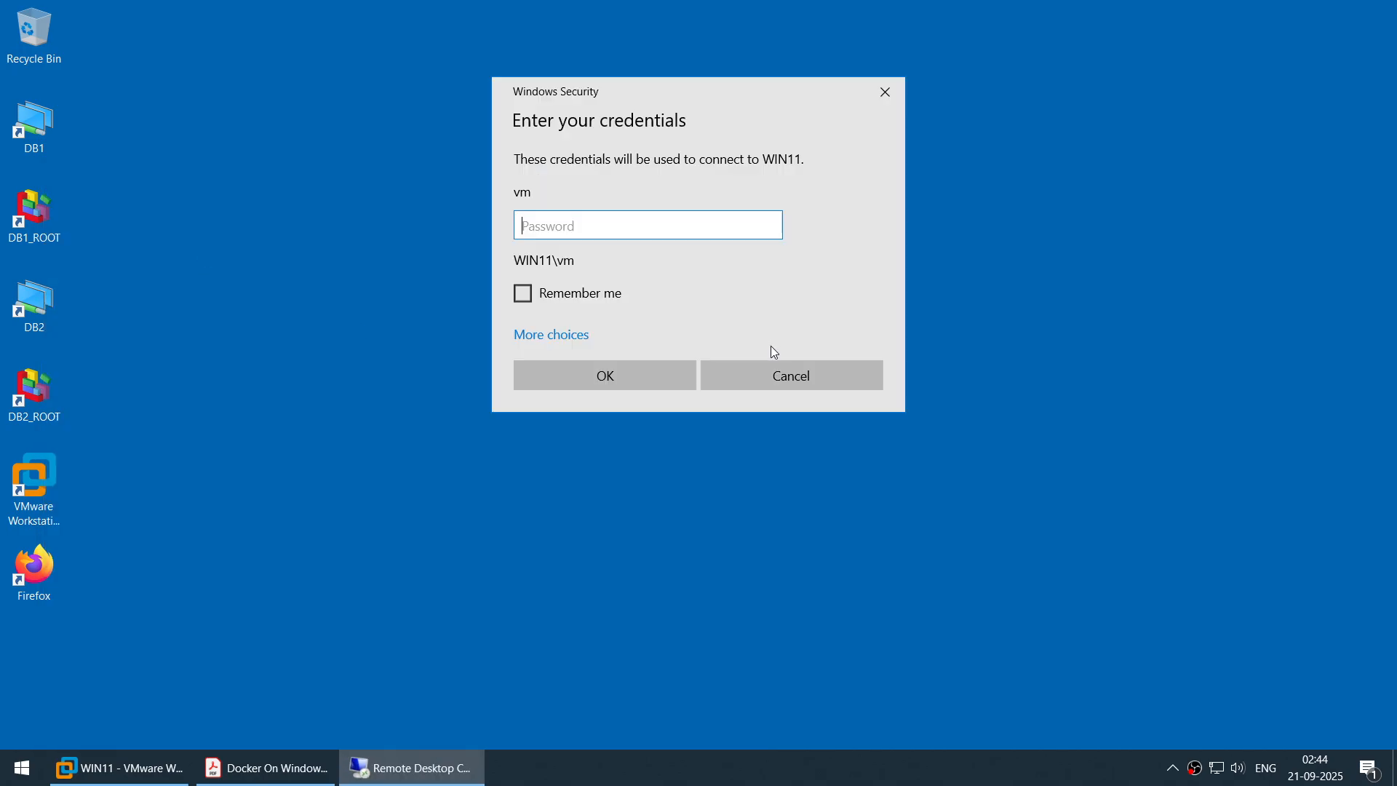
type("•")
left_click(644, 380)
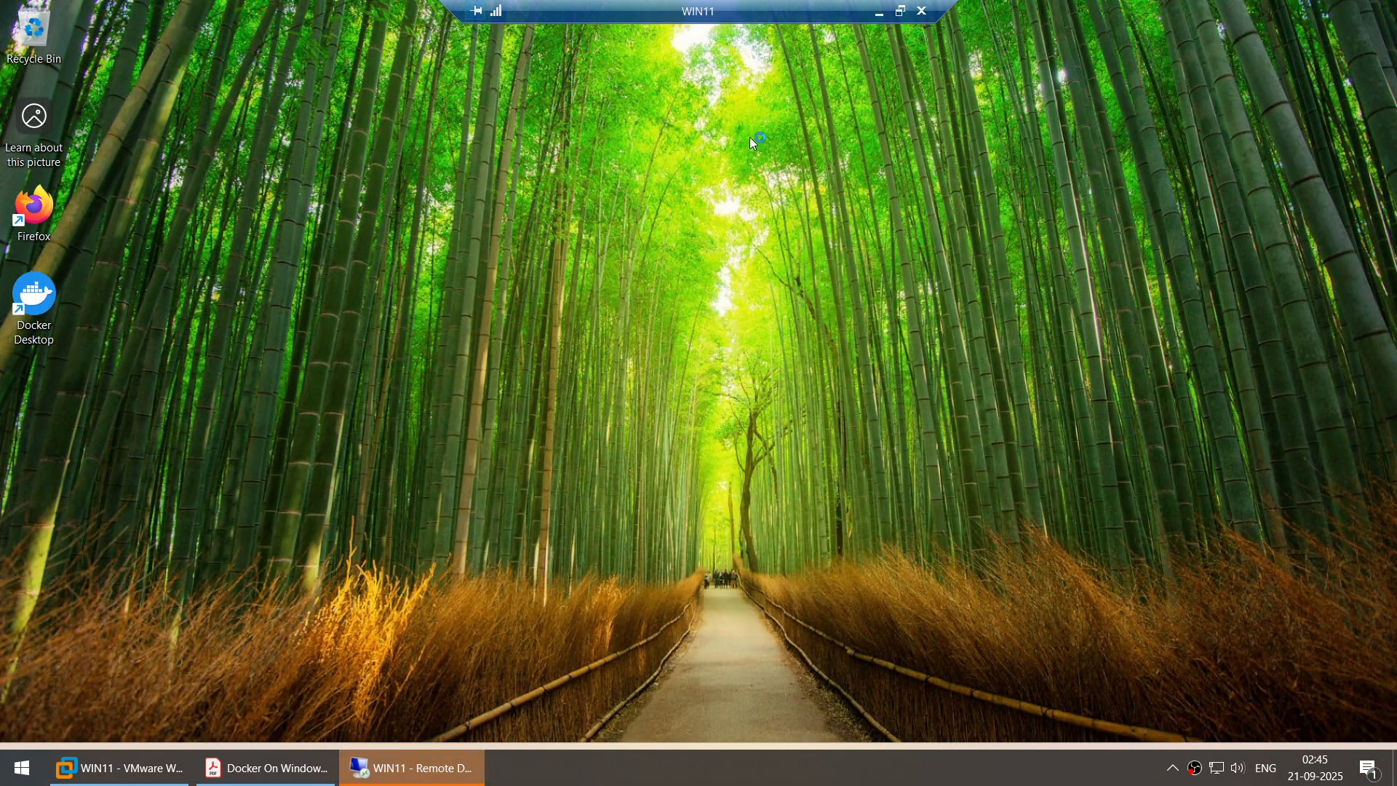
left_click(900, 13)
left_click(1340, 10)
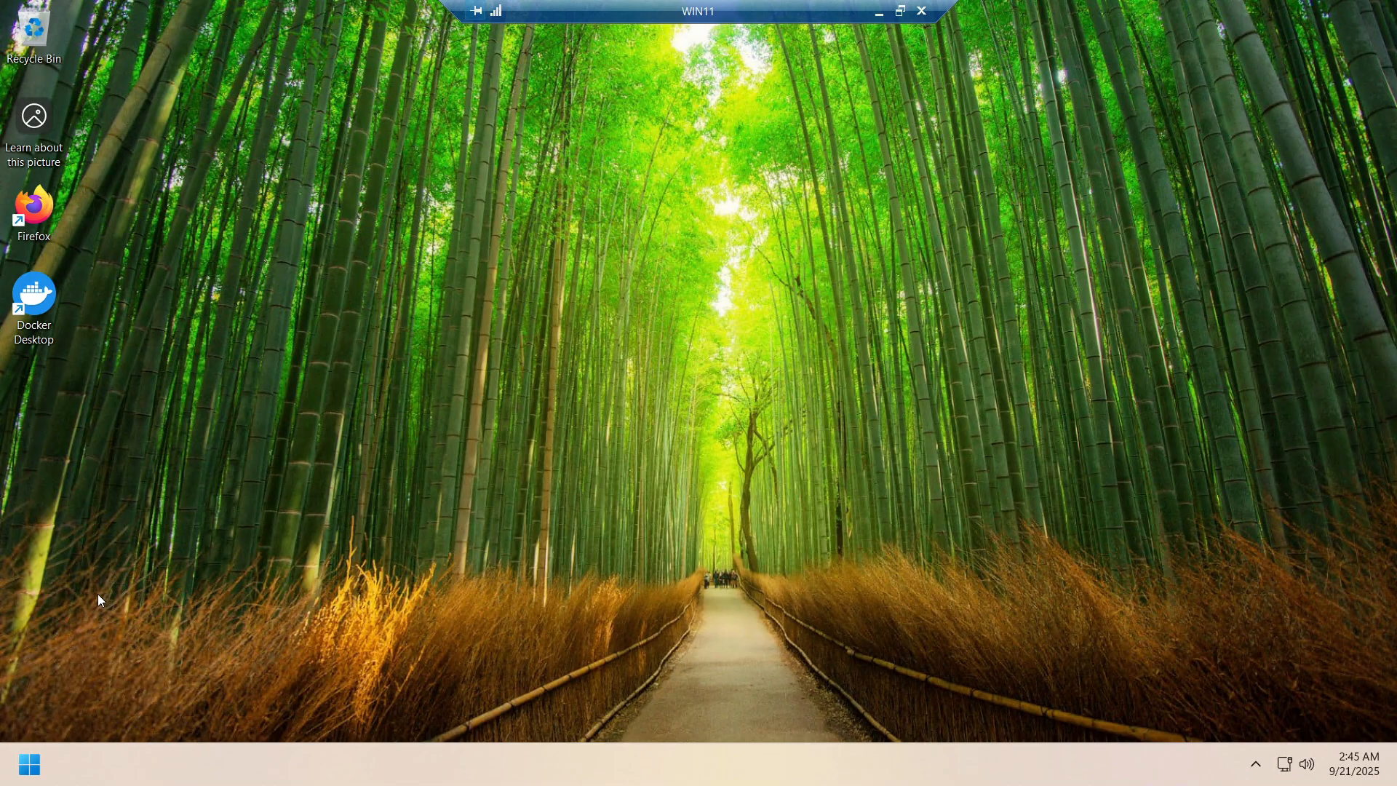
Launch Docker Desktop, accept the subscription agreement, skip sign-in, and close the WSL welcome window
double_click(42, 308)
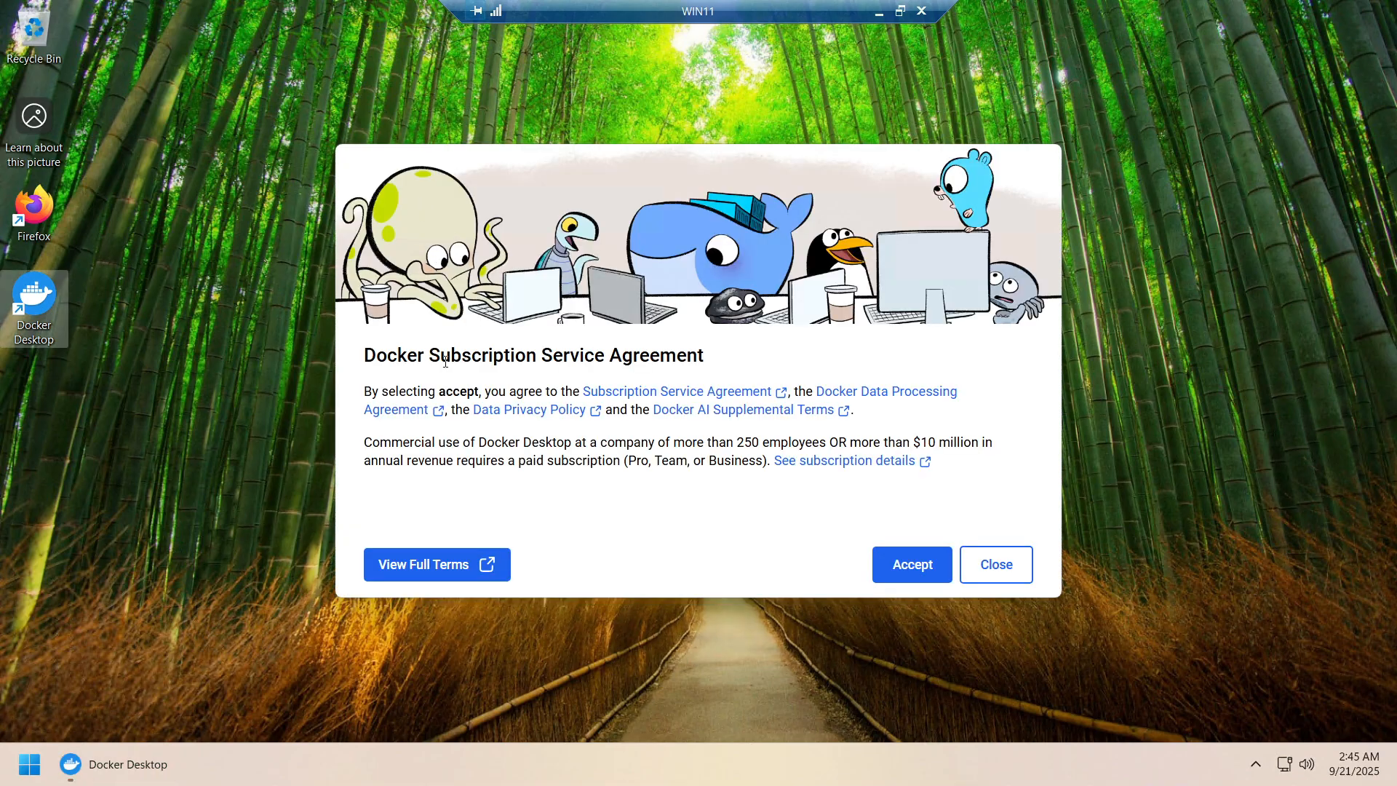
left_click(918, 573)
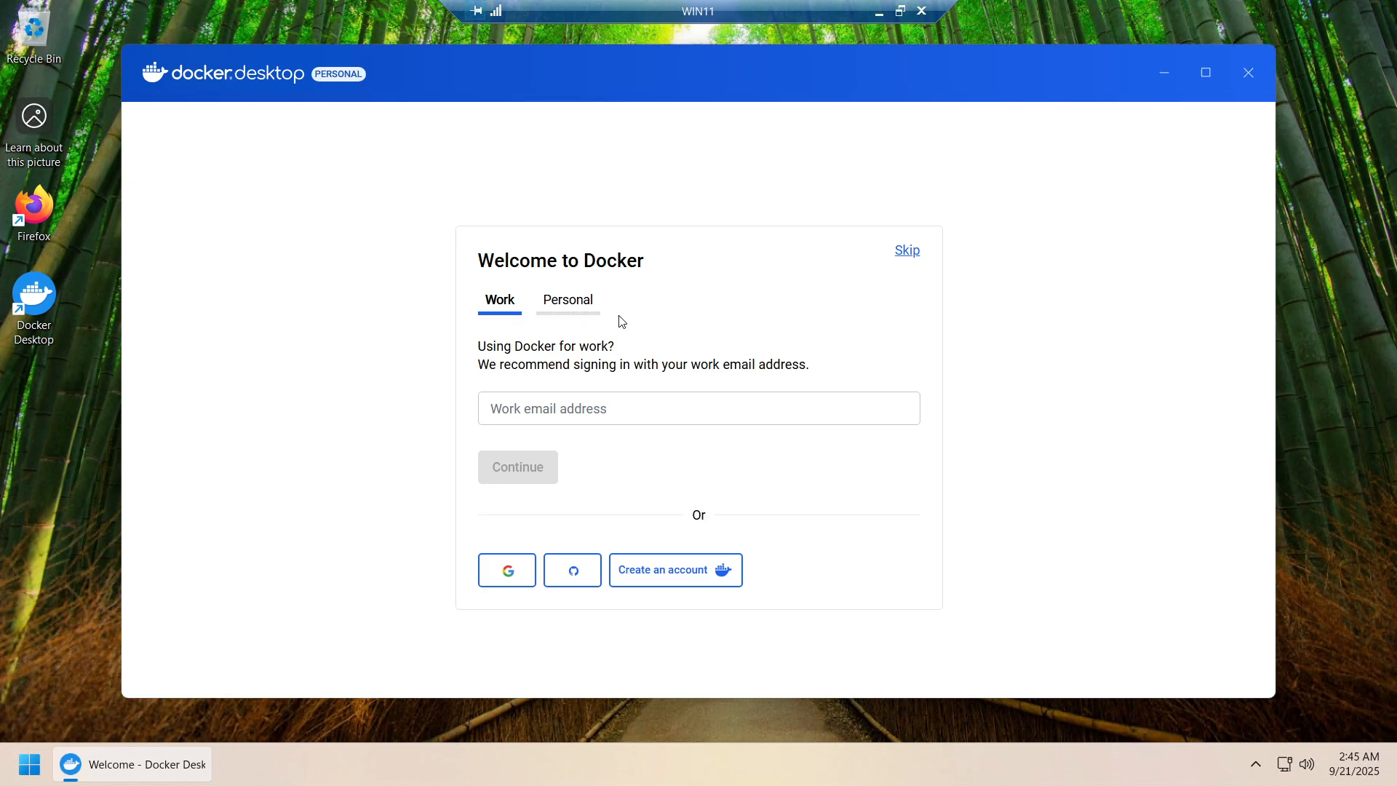
left_click(907, 255)
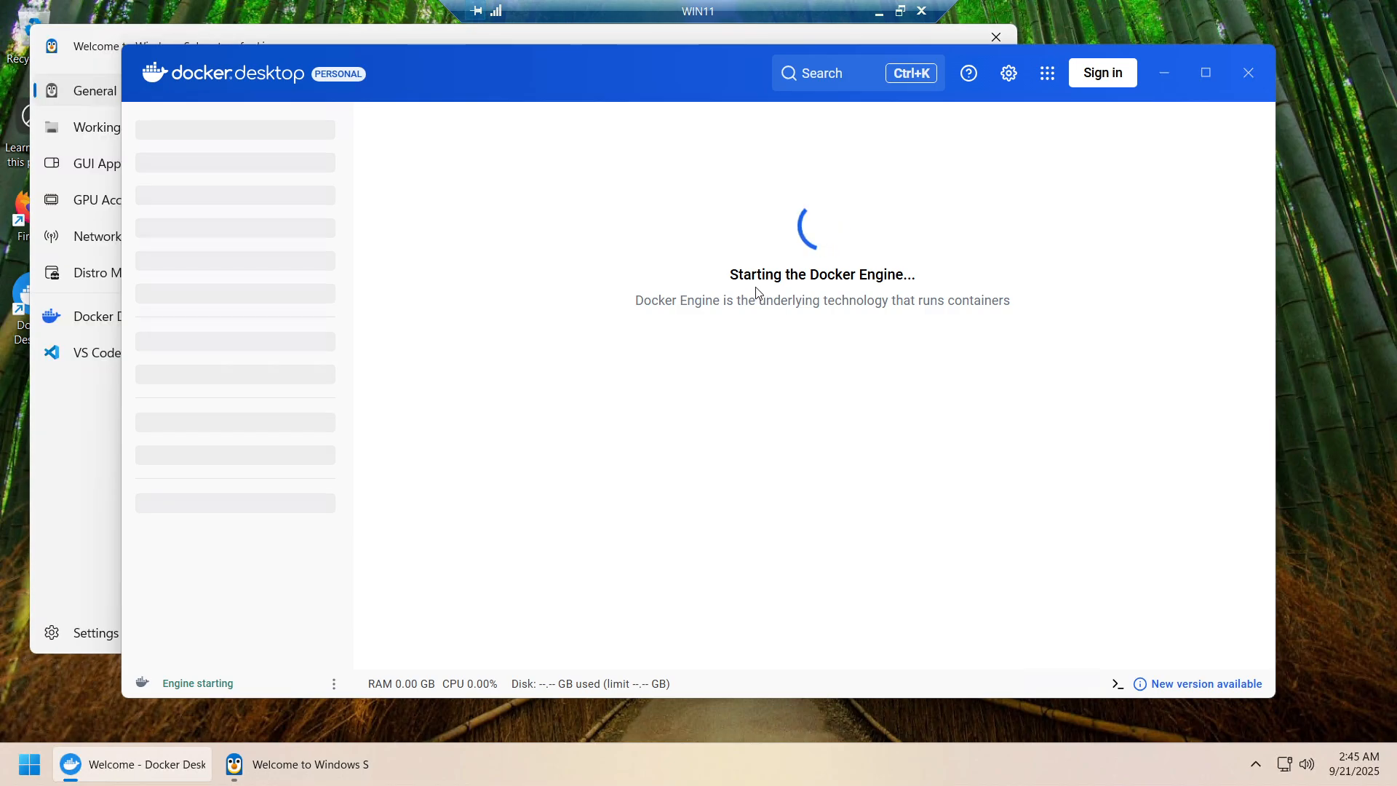
left_click(949, 38)
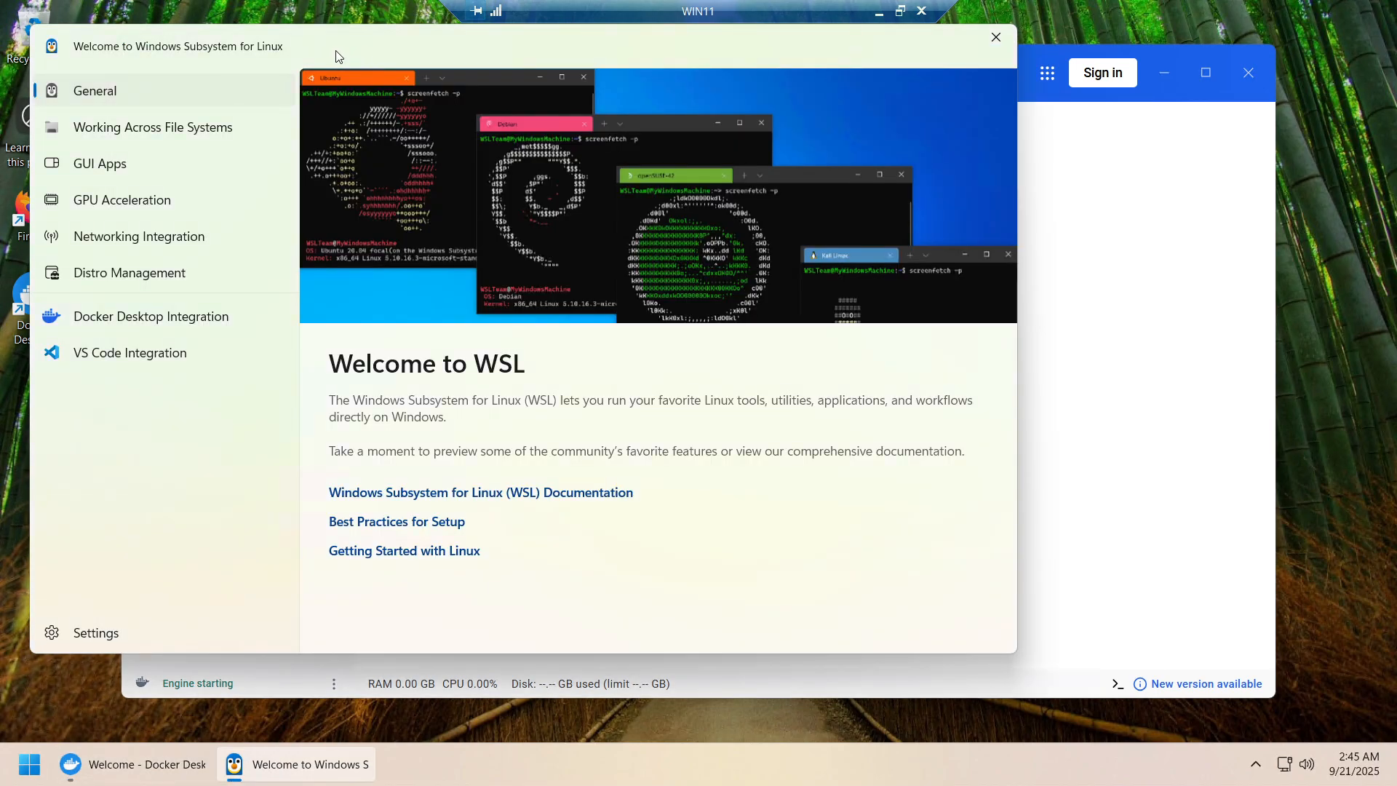
left_click_drag(368, 46, 597, 71)
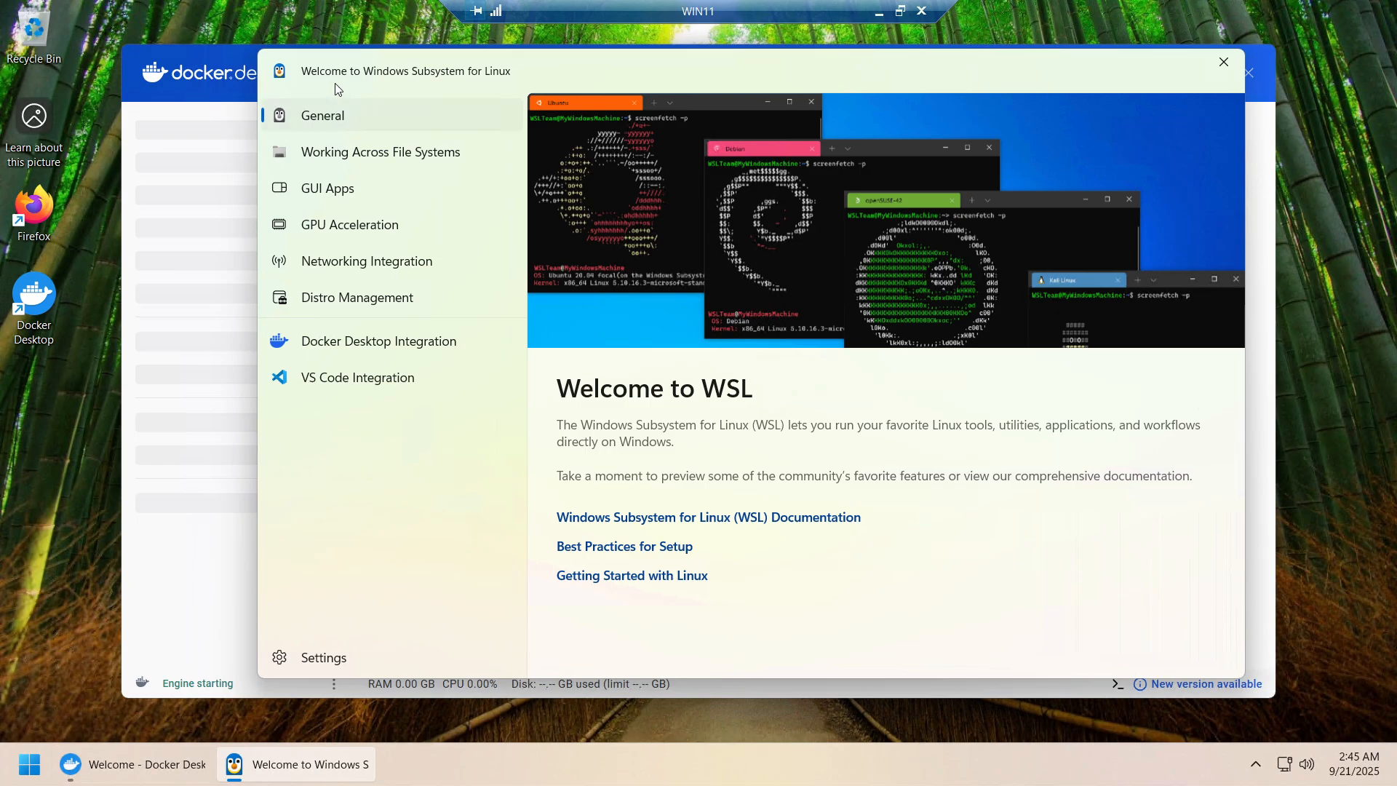
left_click(1225, 61)
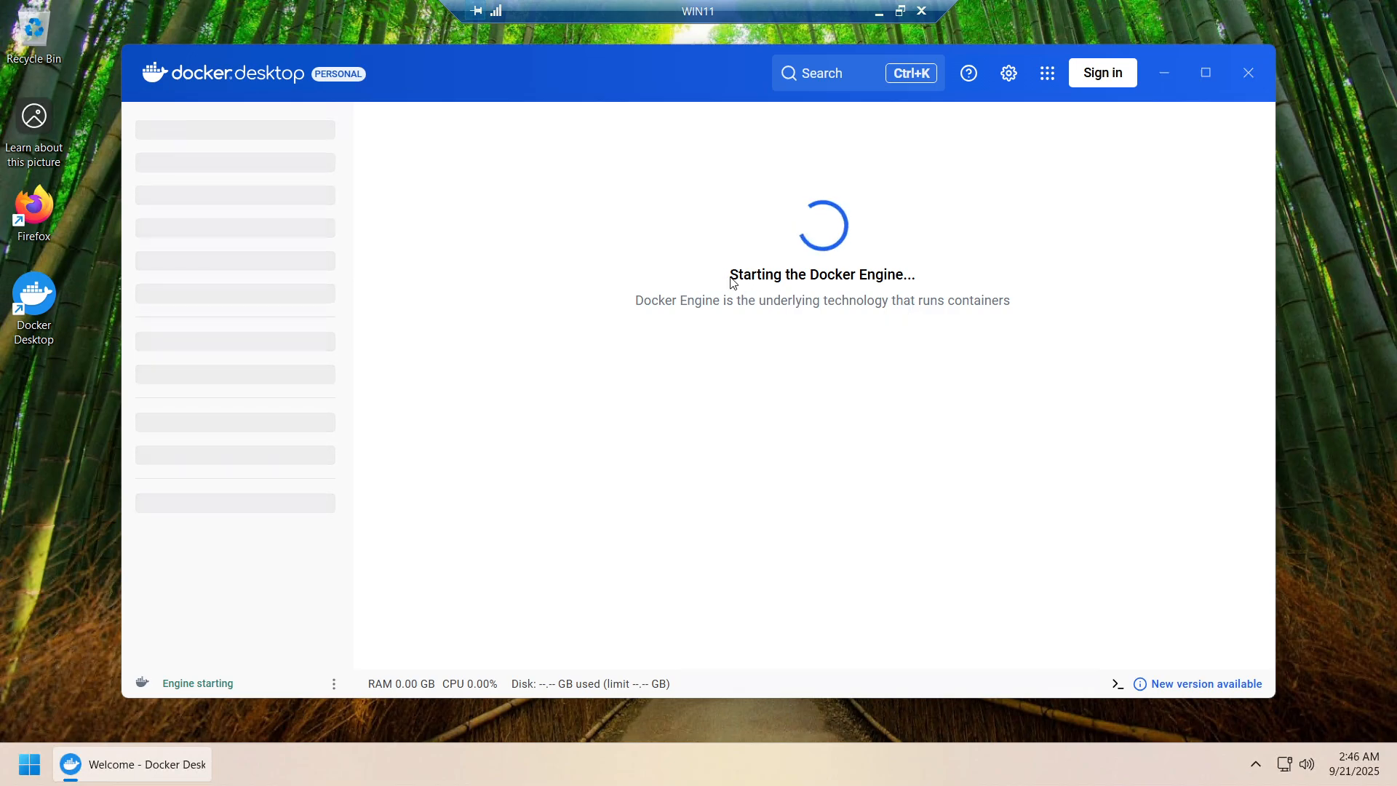
left_click(900, 10)
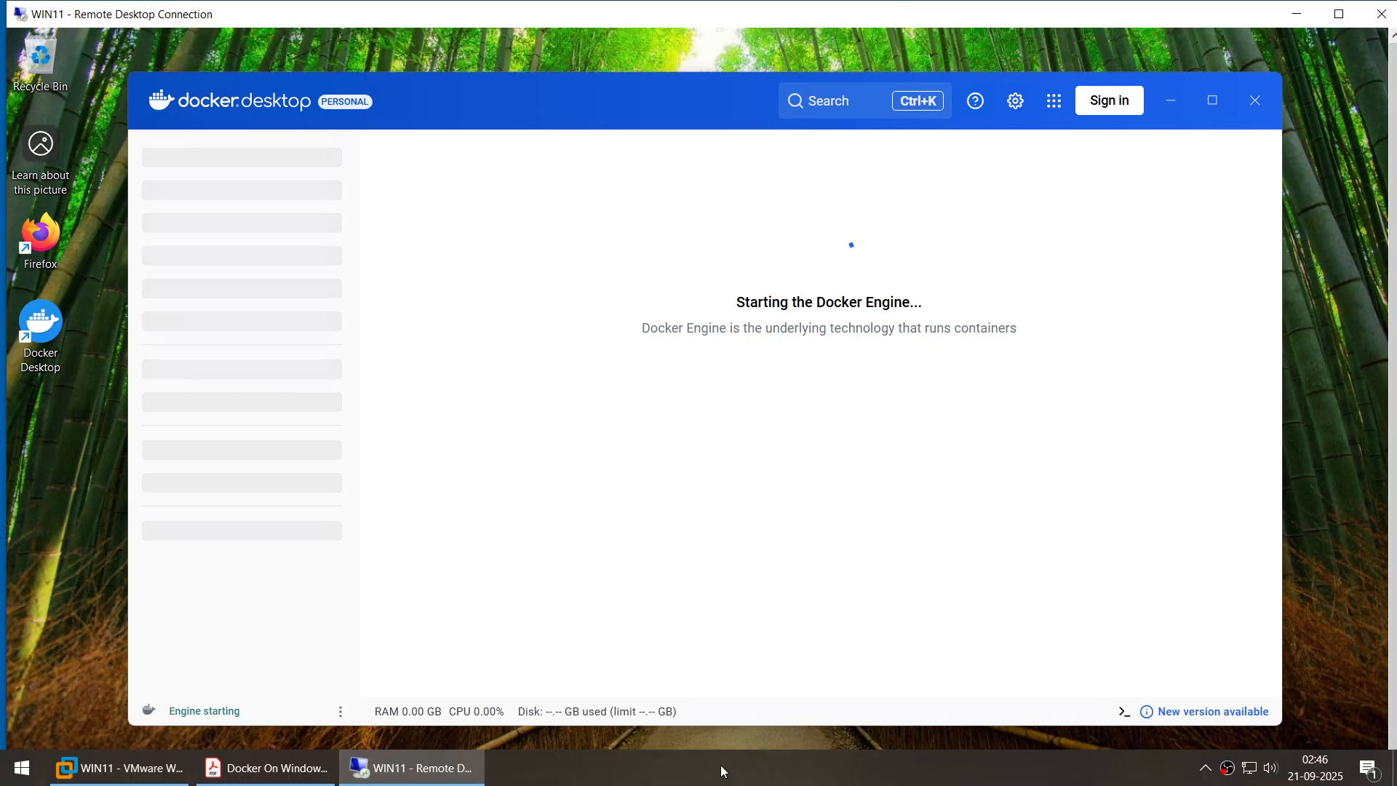
Browse the Images, Volumes and Containers views, then open the image search from Images
left_click(723, 770)
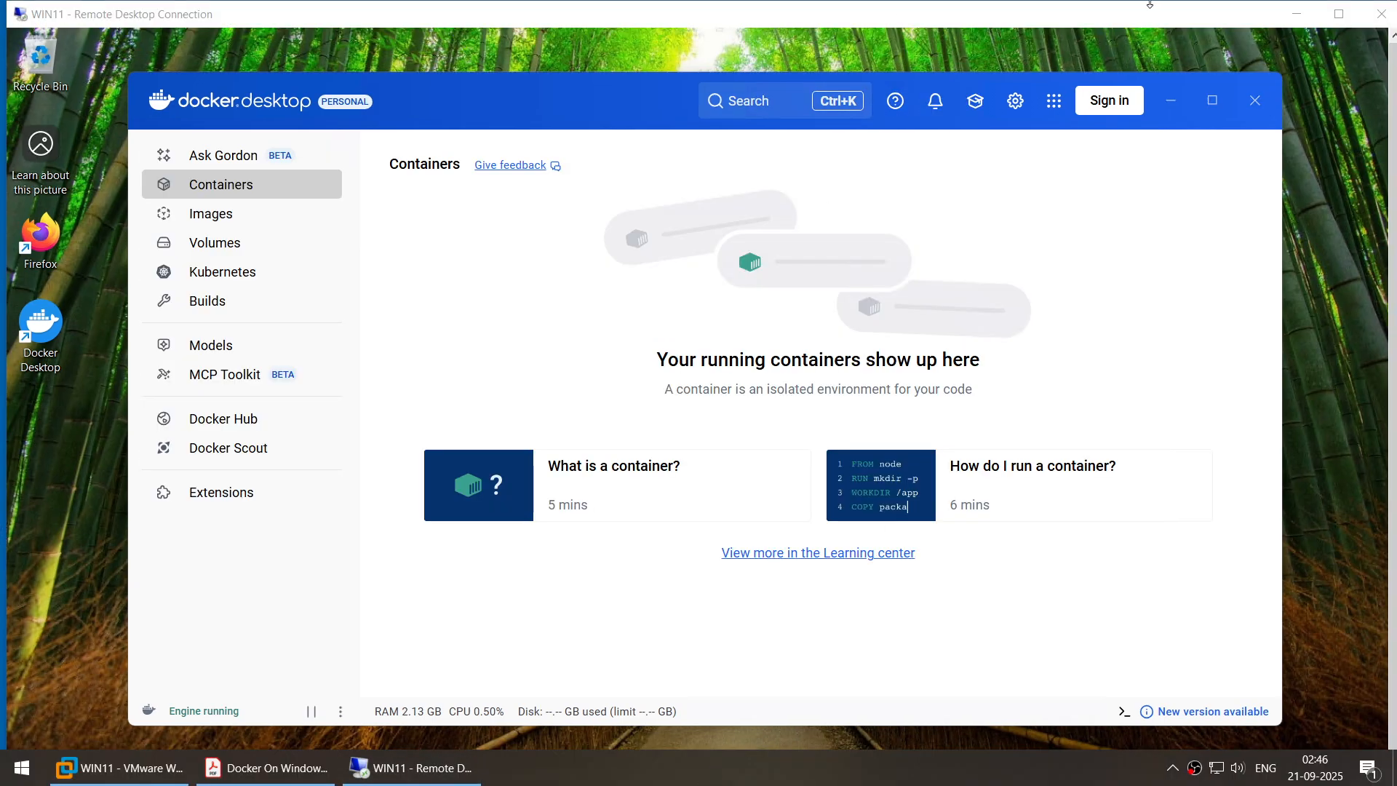
left_click(1338, 14)
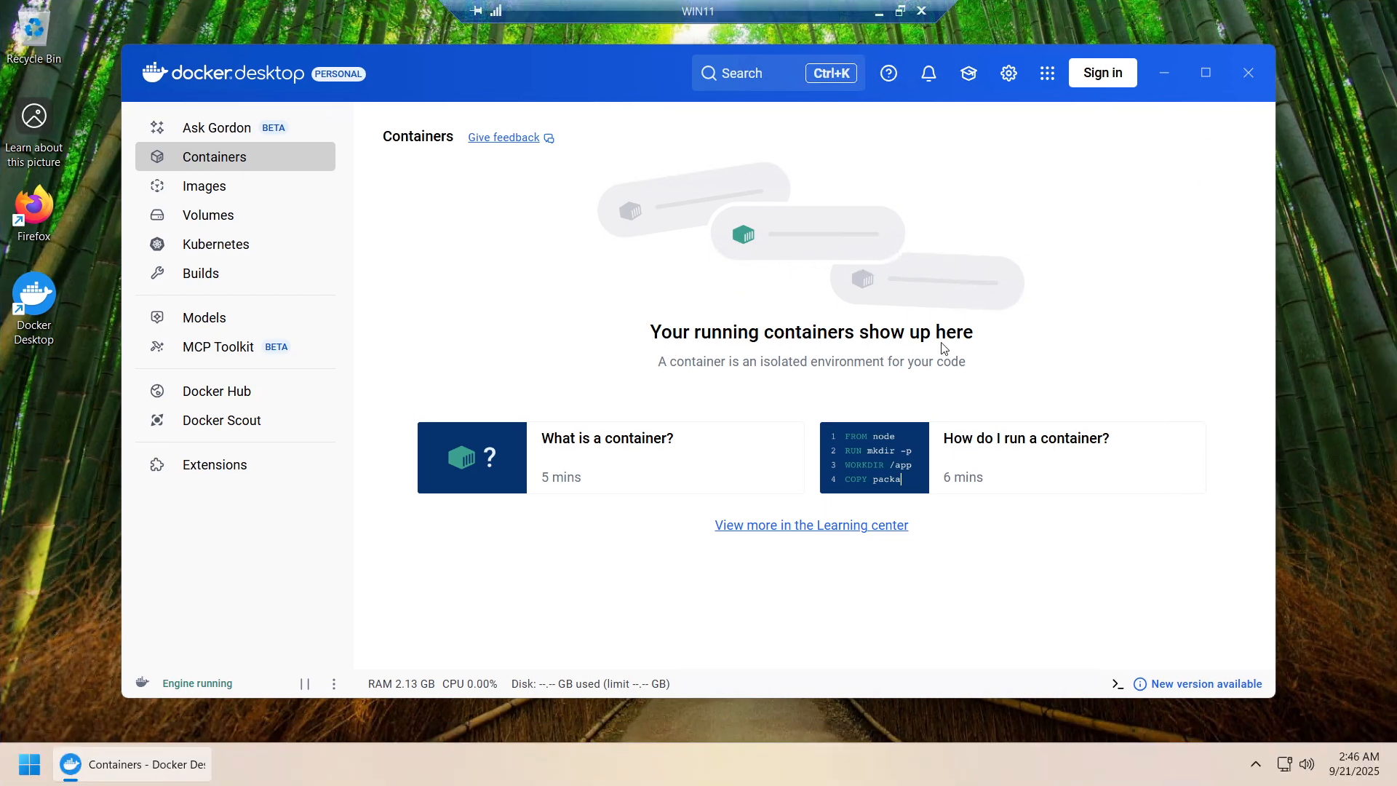
left_click(218, 190)
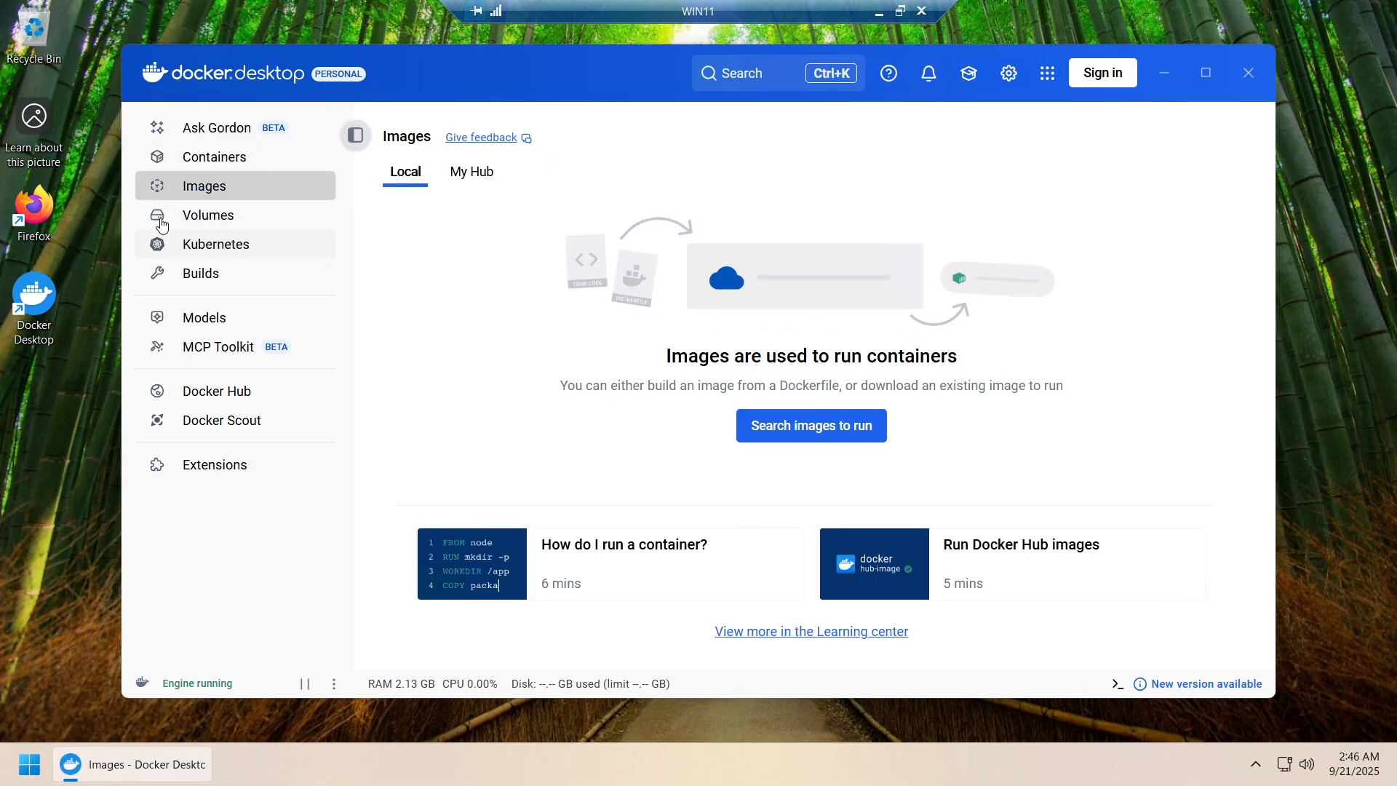
left_click(216, 218)
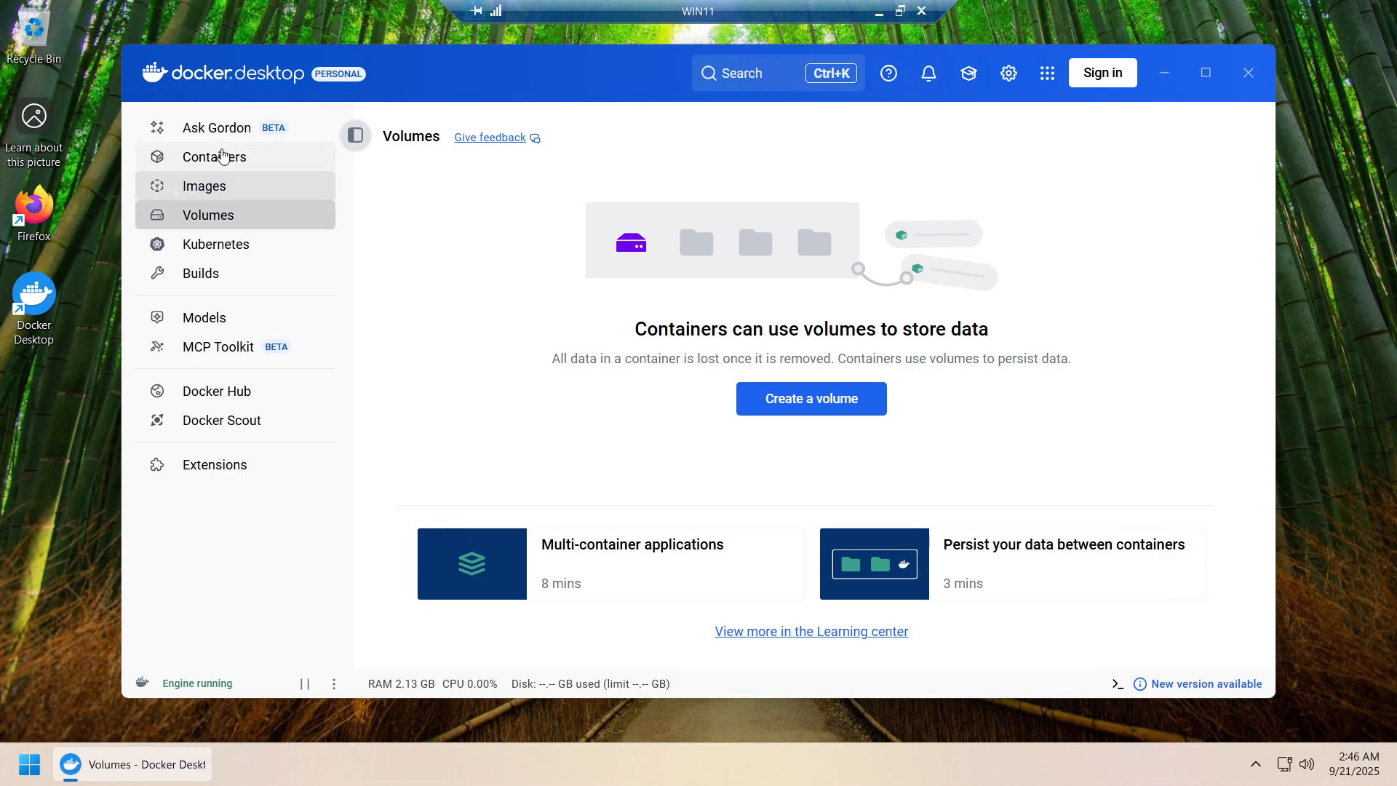
left_click(222, 156)
left_click(233, 186)
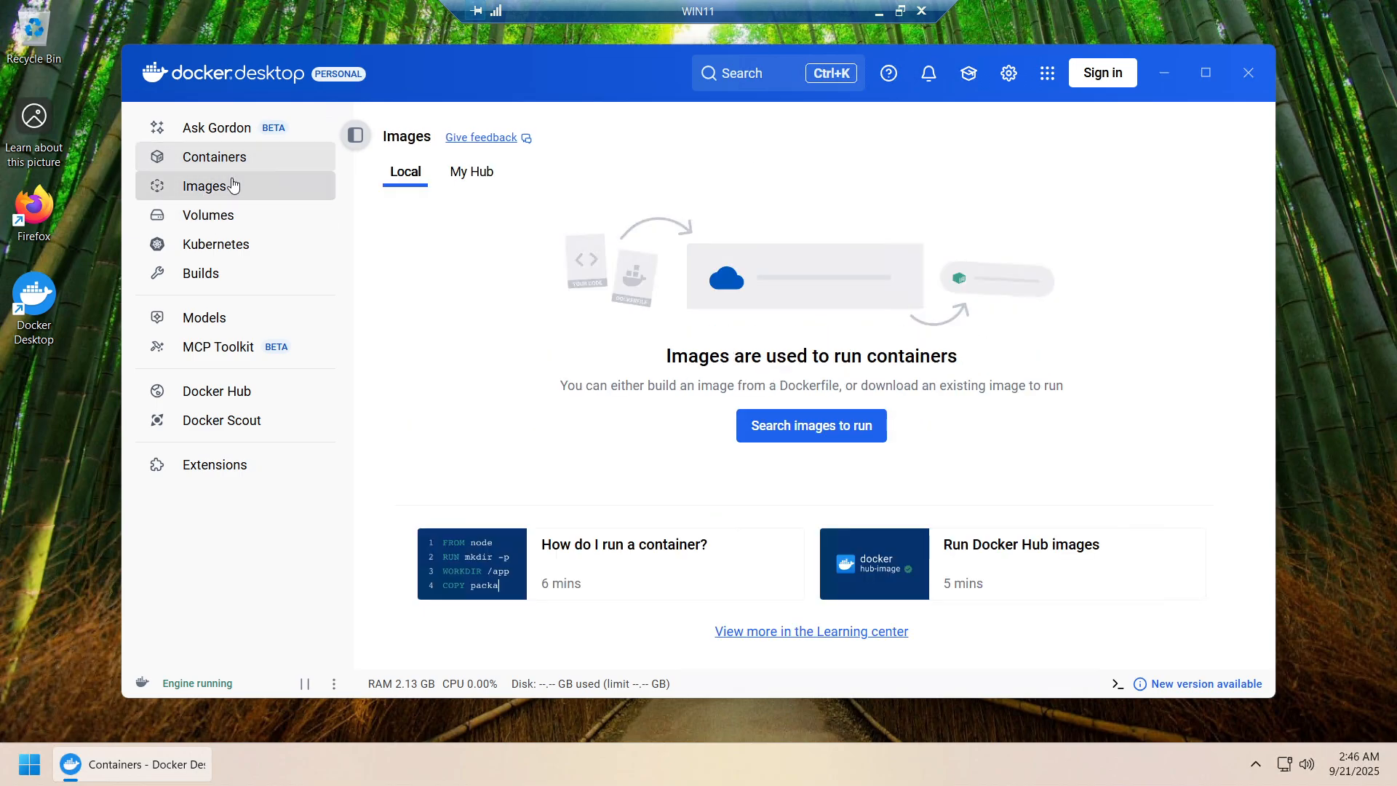
left_click(816, 429)
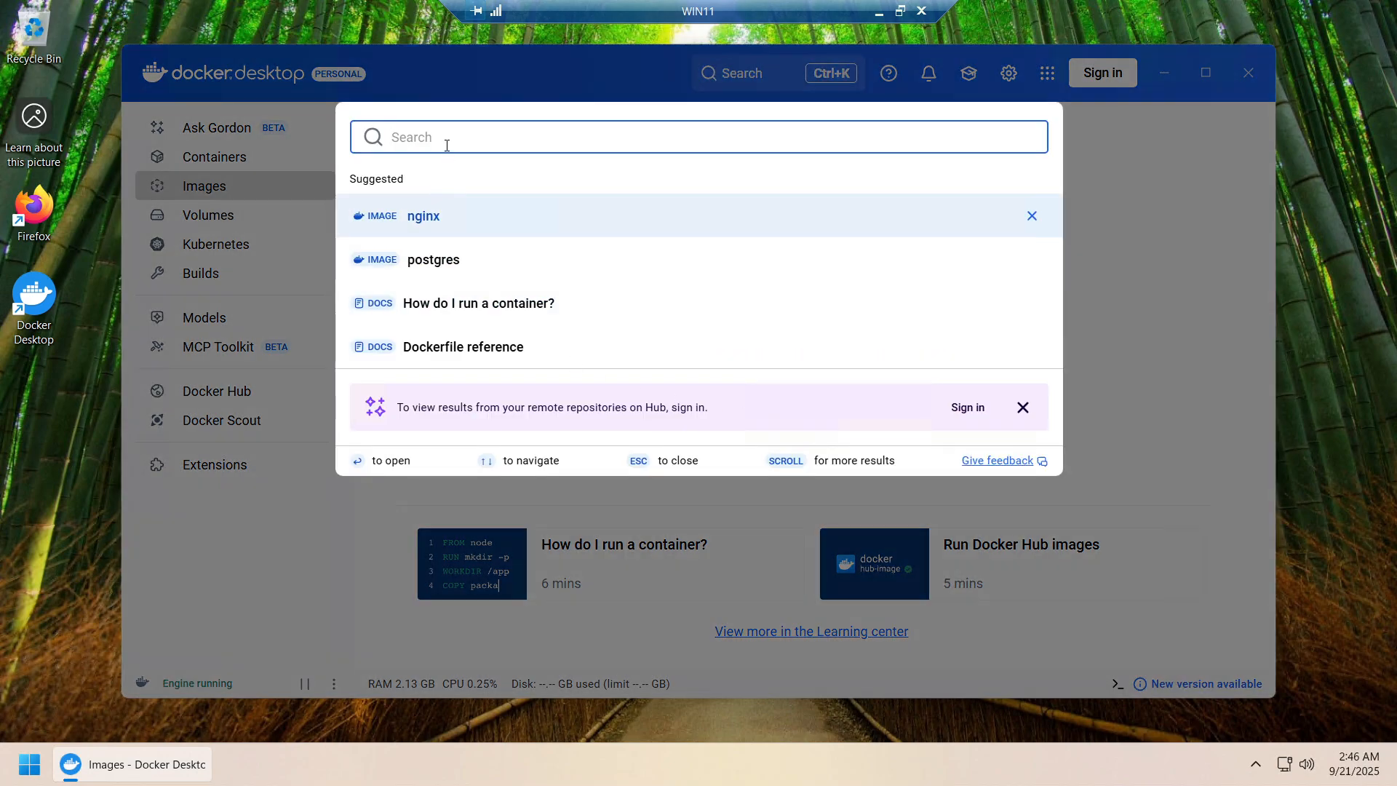
Search images for mysql, clear and close the search, minimize Docker Desktop, open Start
type("m")
key("BackSpace")
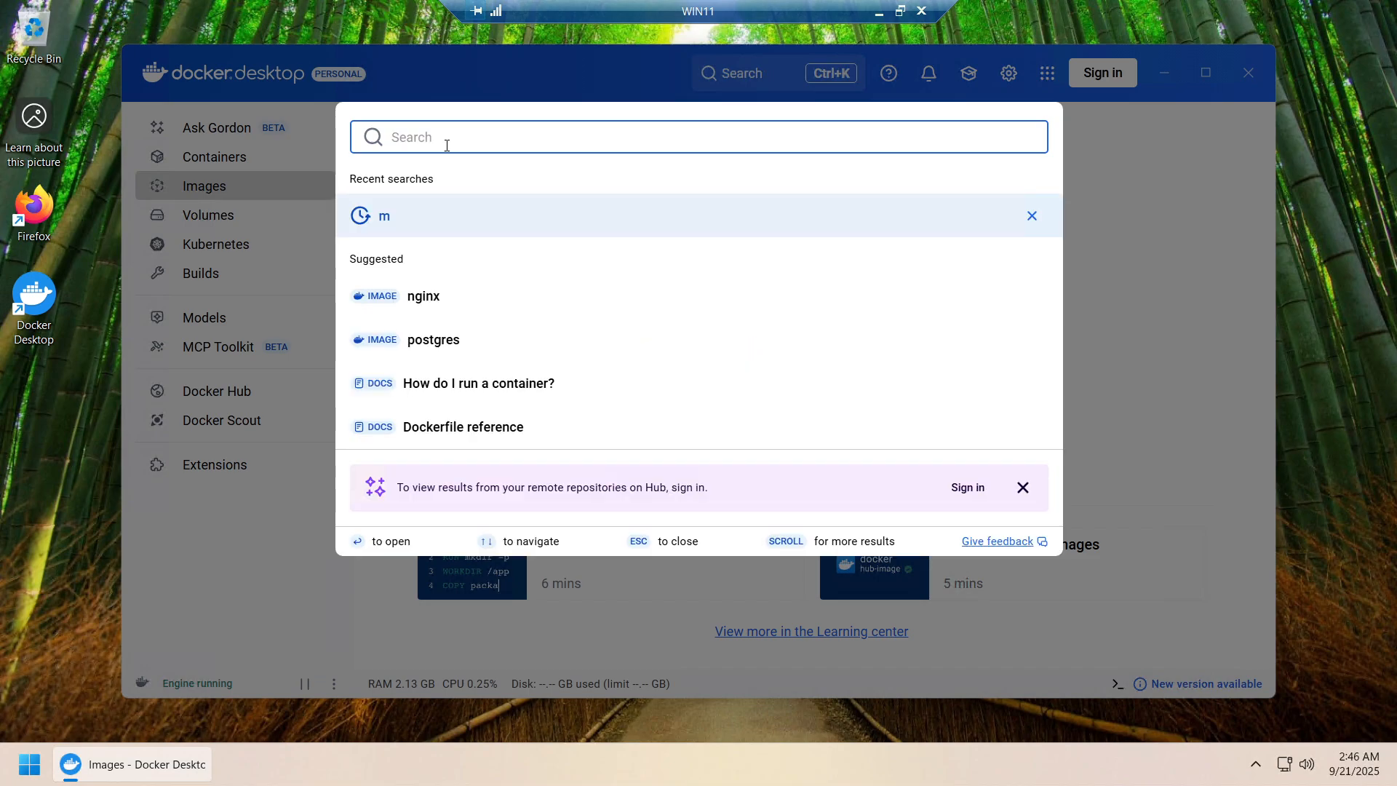
type("mysql")
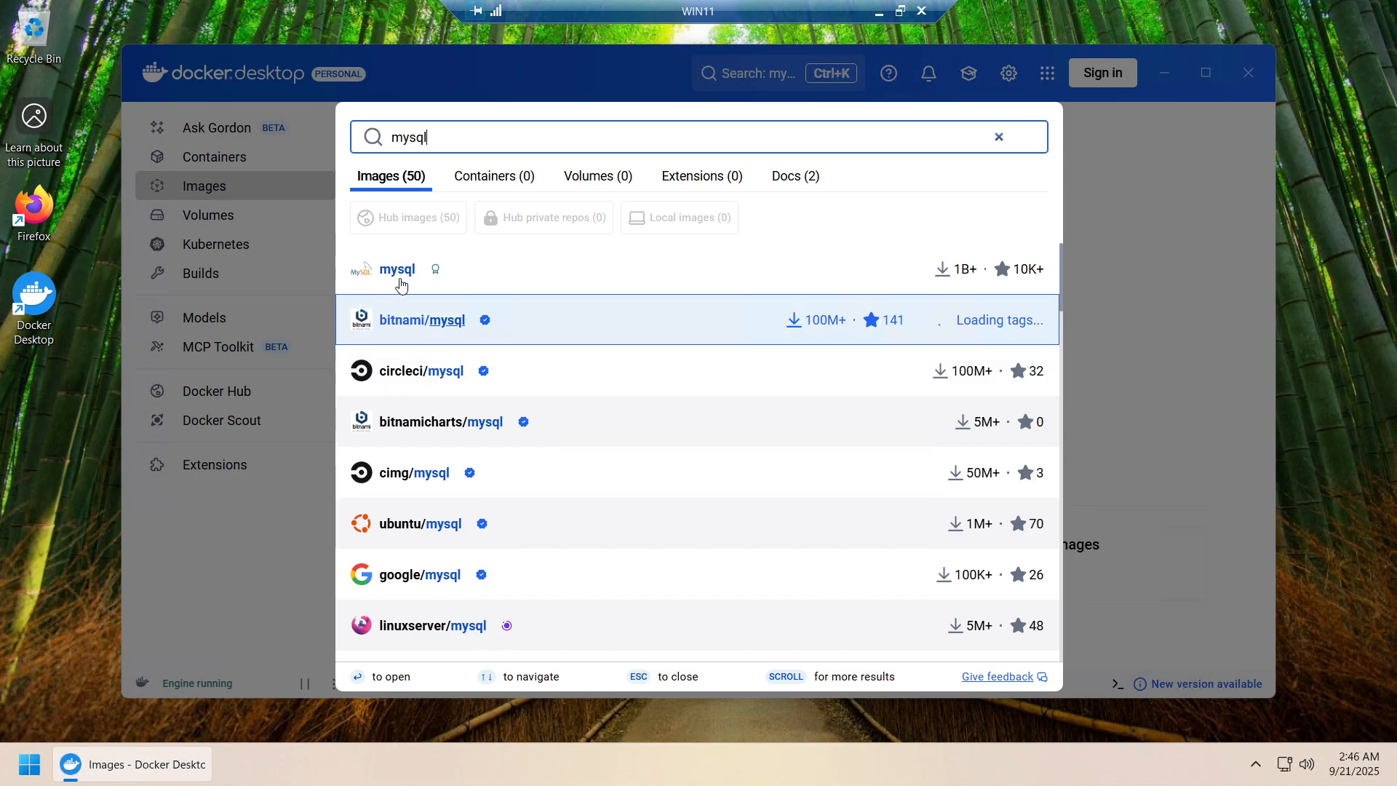
left_click_drag(436, 137, 329, 139)
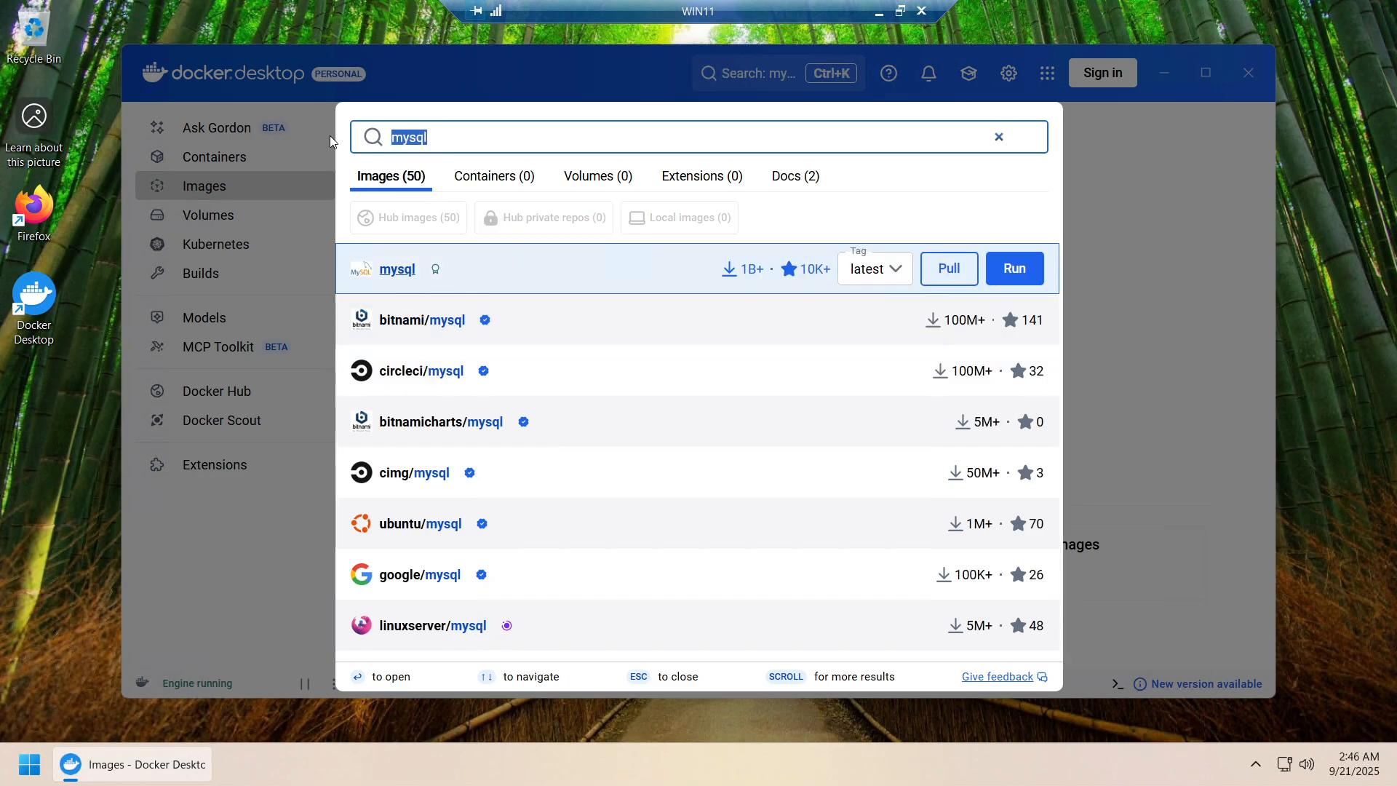
left_click(1000, 135)
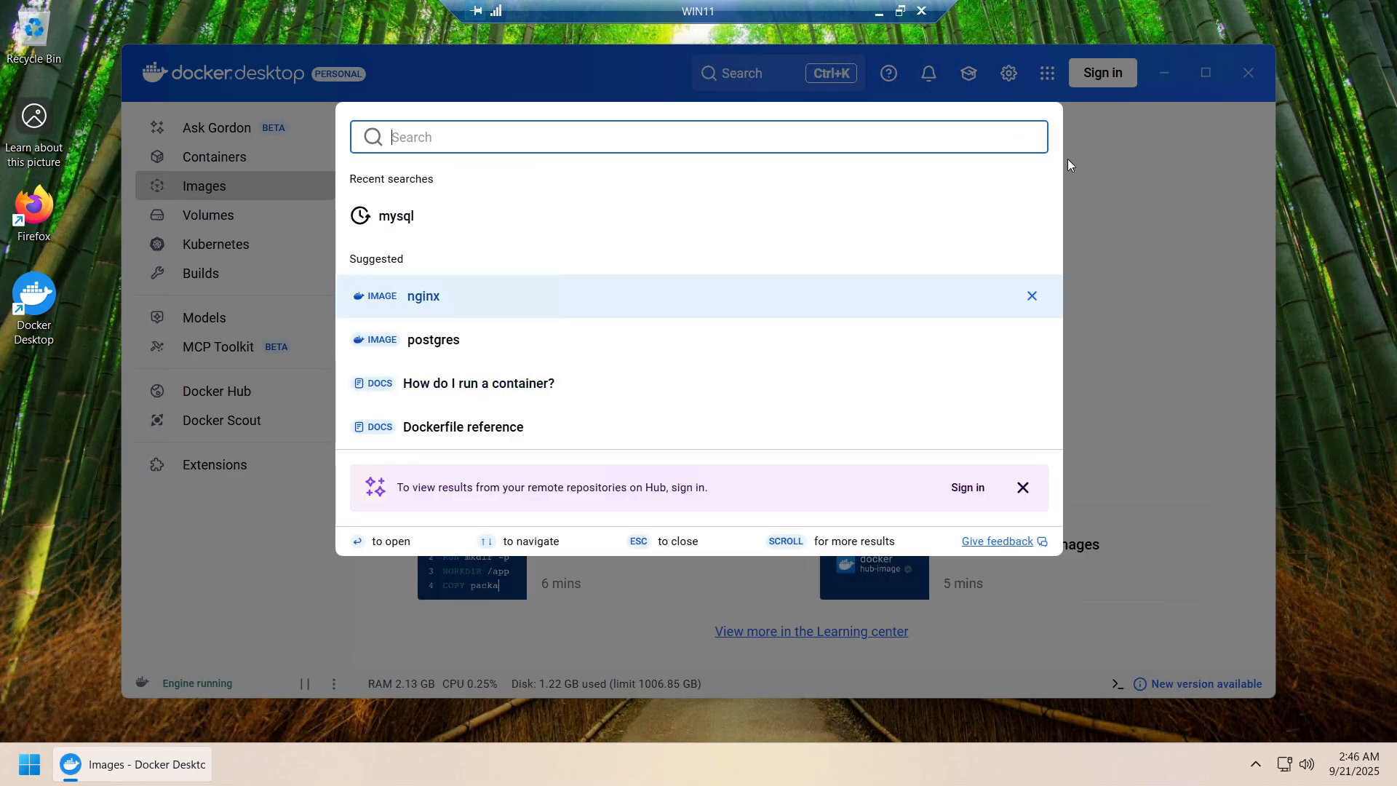
left_click(1068, 165)
left_click(1164, 72)
left_click(17, 776)
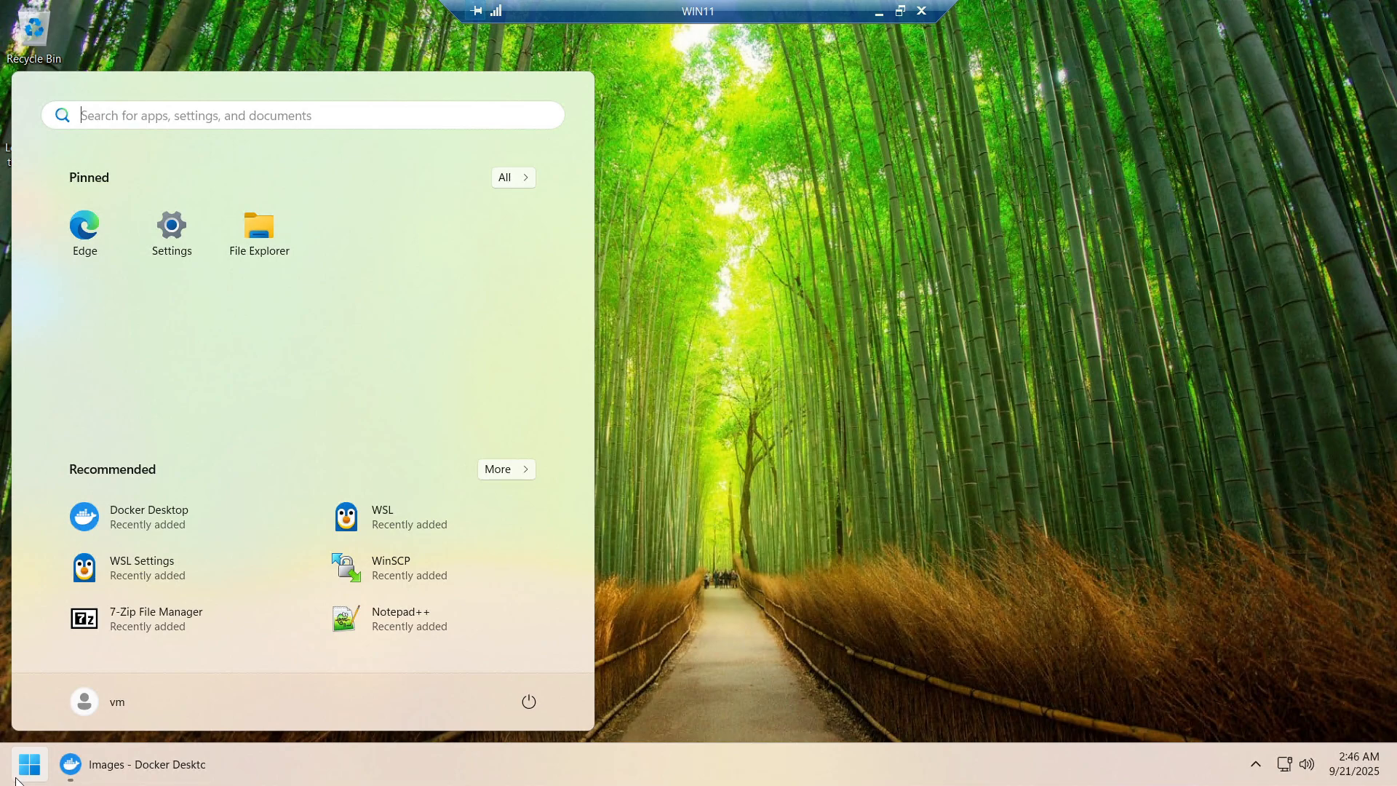
Launch Windows PowerShell from Start, centre its window, and clear the screen with cls
type("powe")
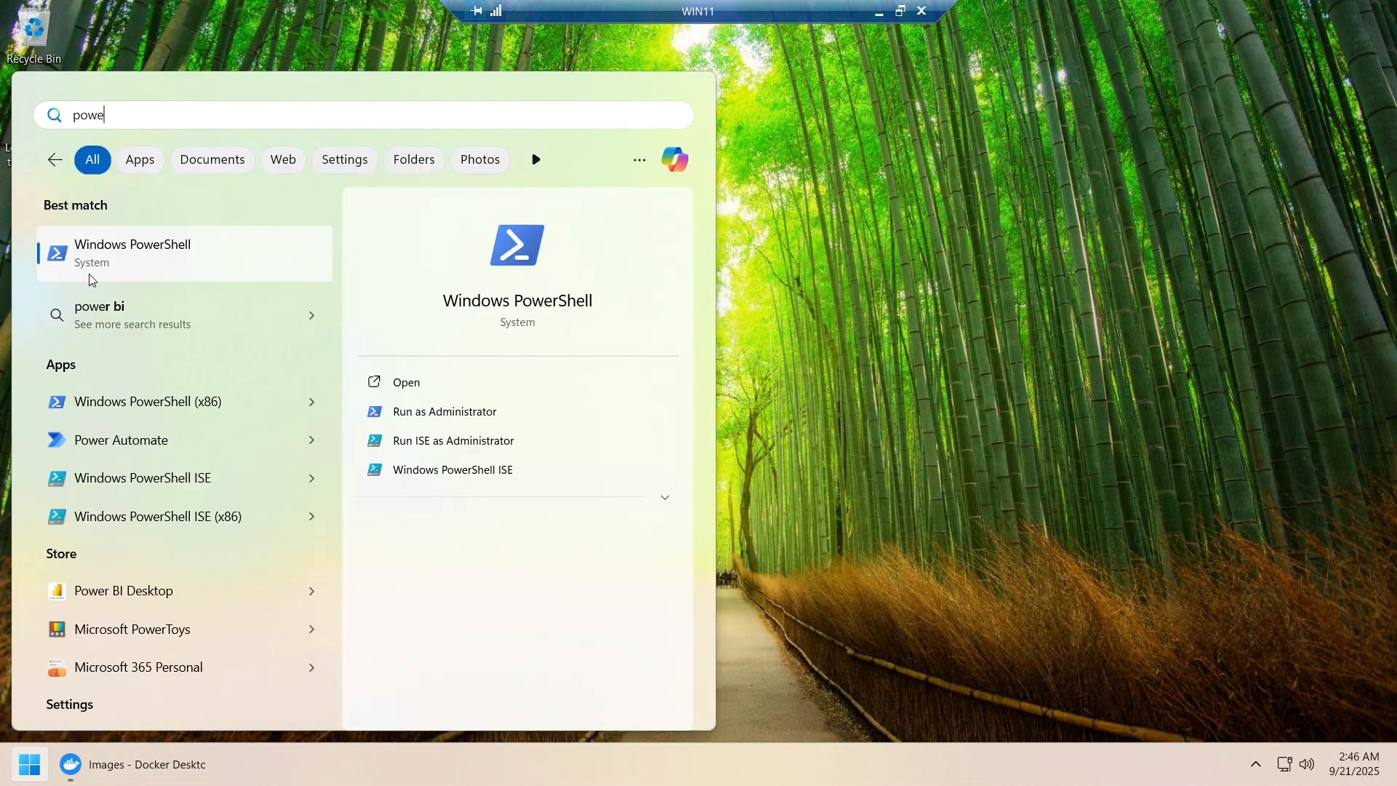
left_click(166, 271)
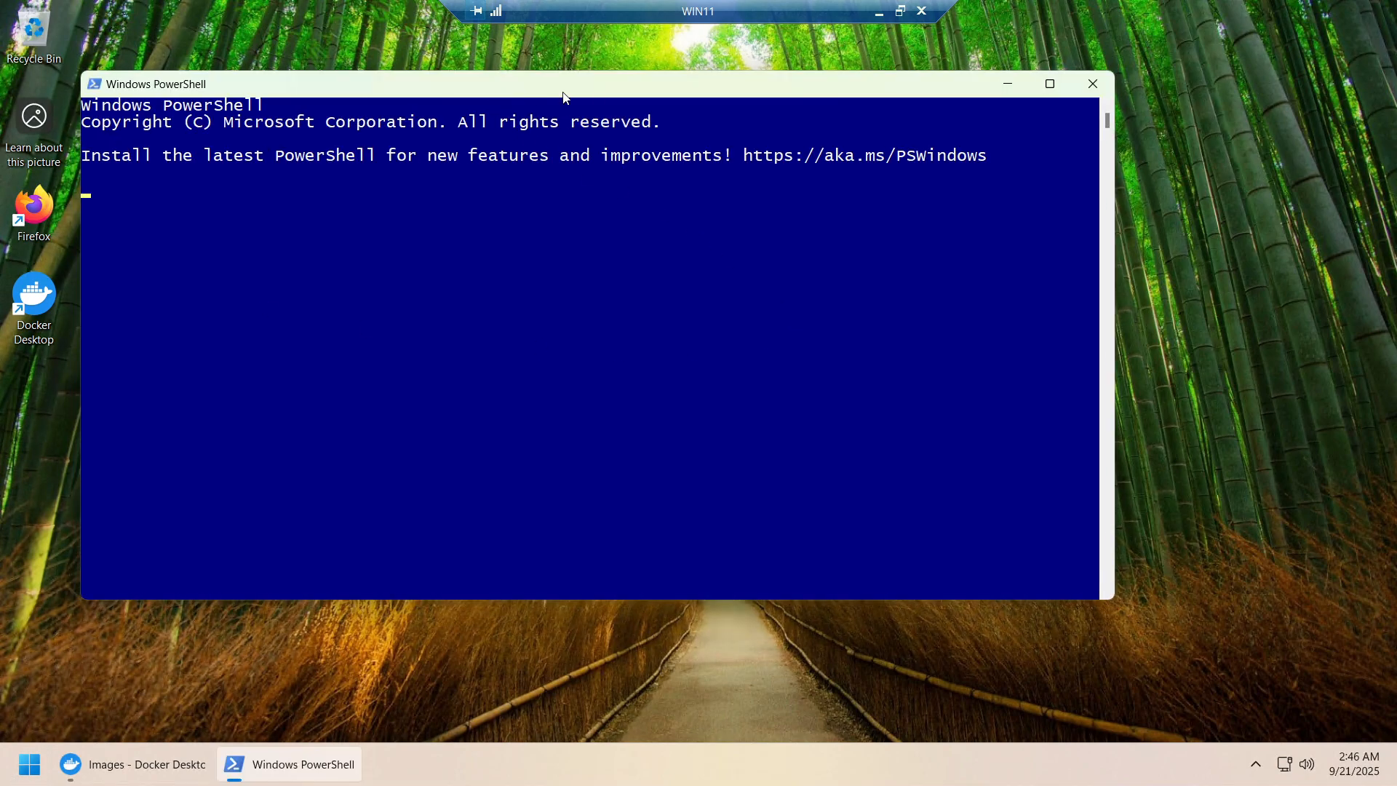
left_click_drag(512, 97, 626, 102)
type("cls")
key("Return")
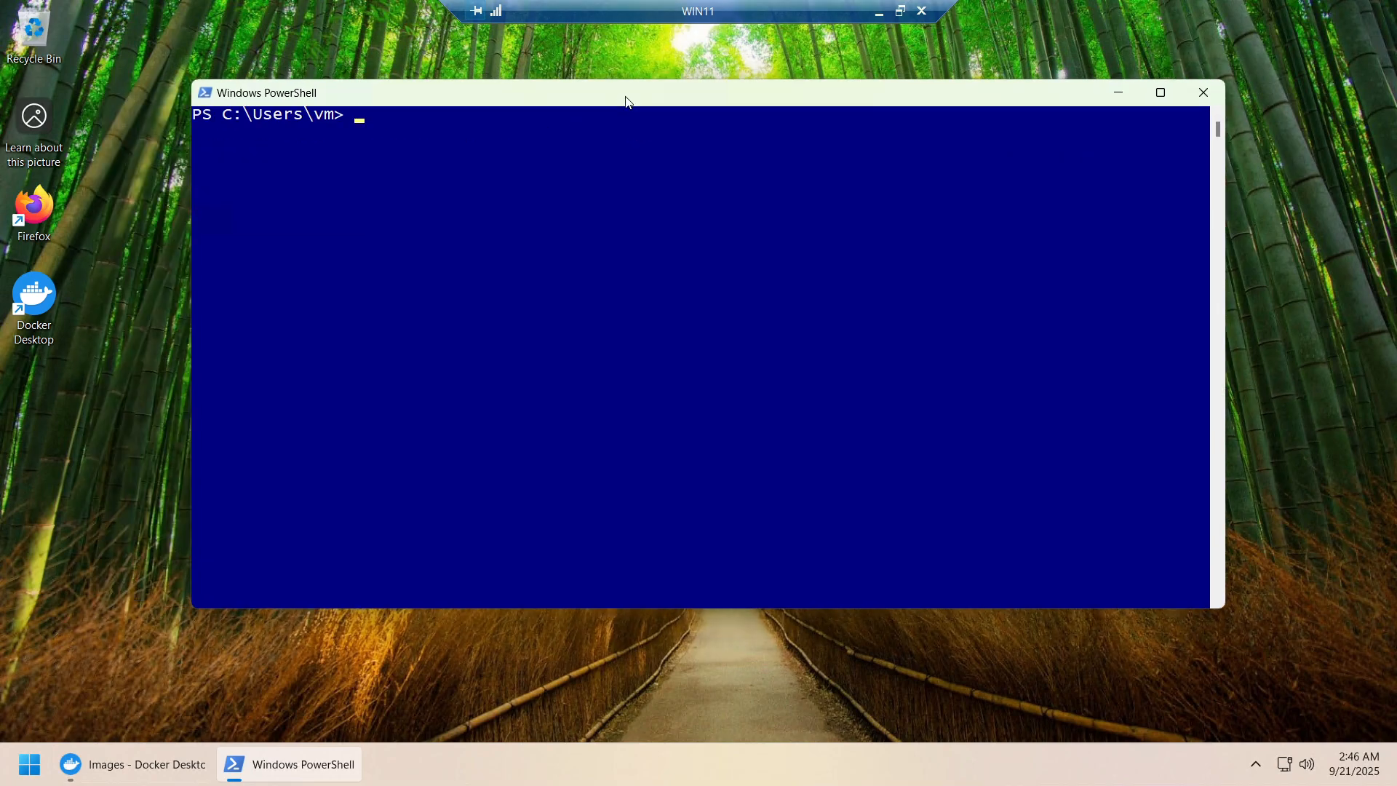
key("Return")
key("Return")
key("Return")
Run docker images (no images listed) and docker --version (Docker version 28.4.0, build d8eb465)
type("dock")
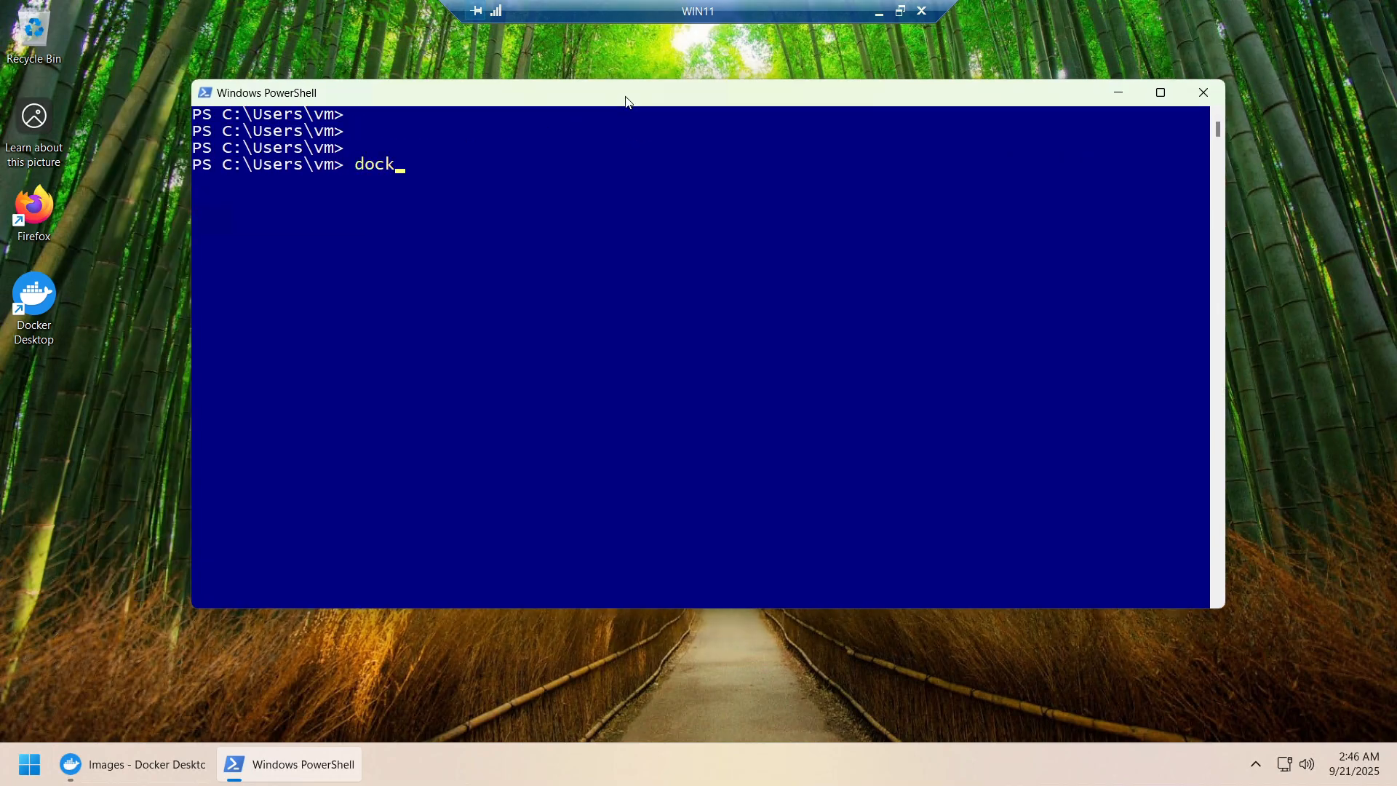
type("er images")
key("Return")
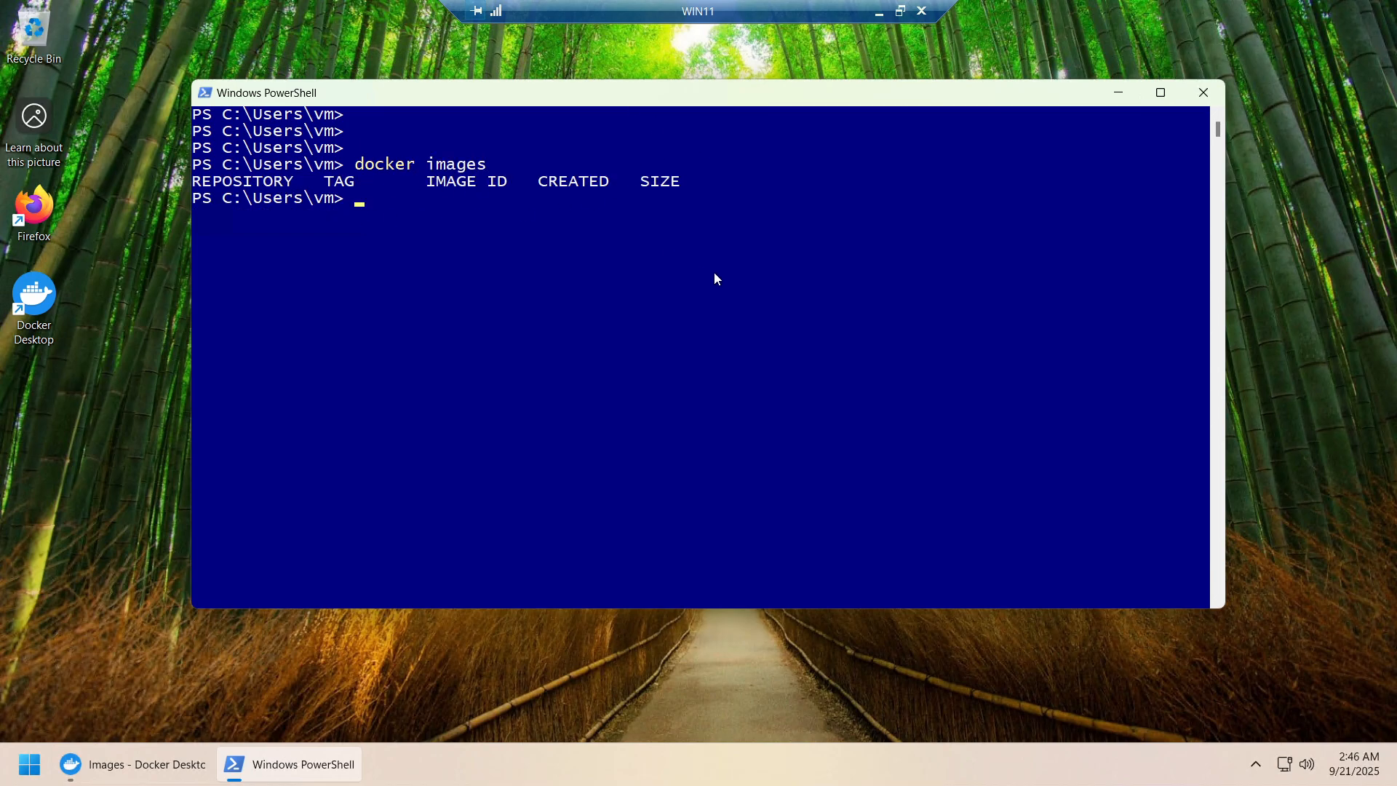
type("docker --version")
key("Return")
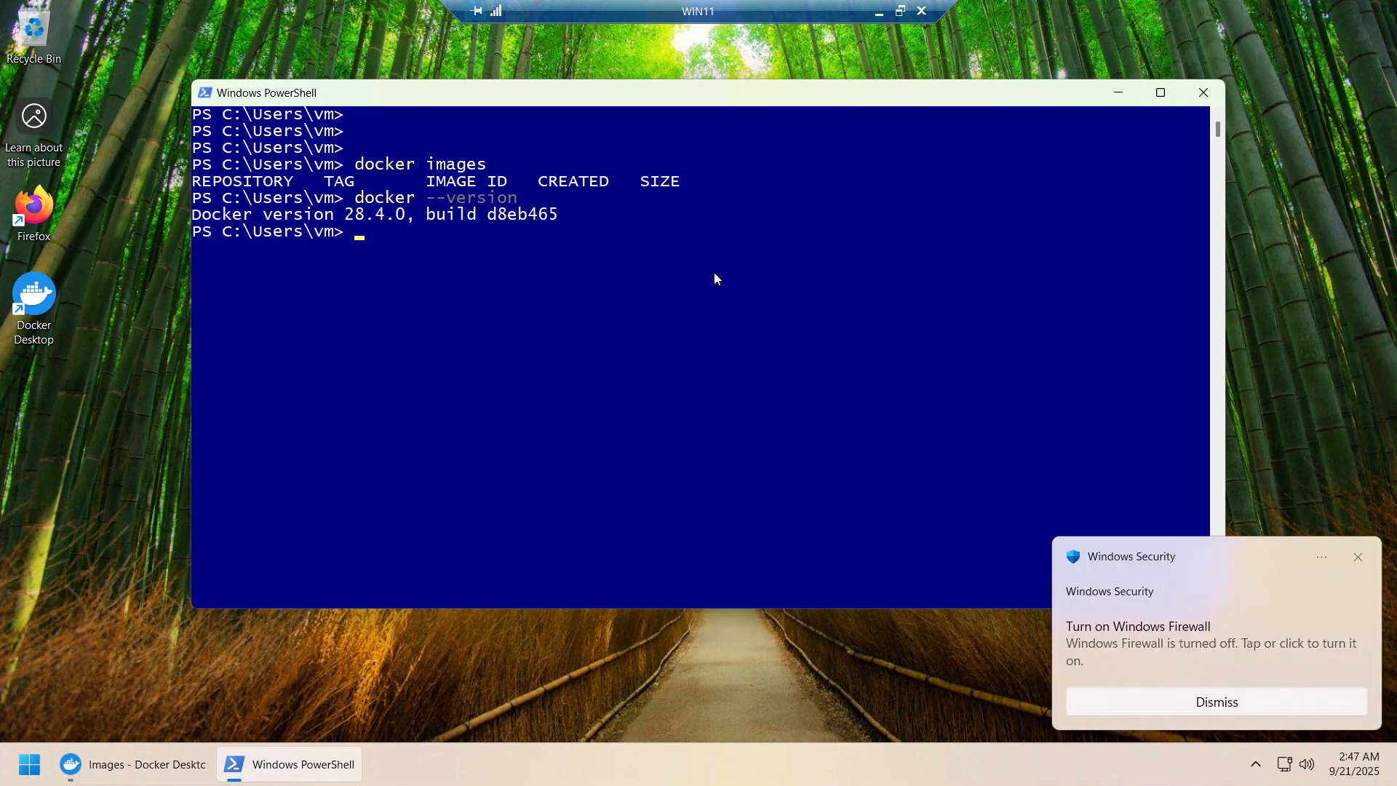
Dismiss the firewall notification and type the command docker pull hello-world
type("dock")
left_click(1360, 559)
type("er ")
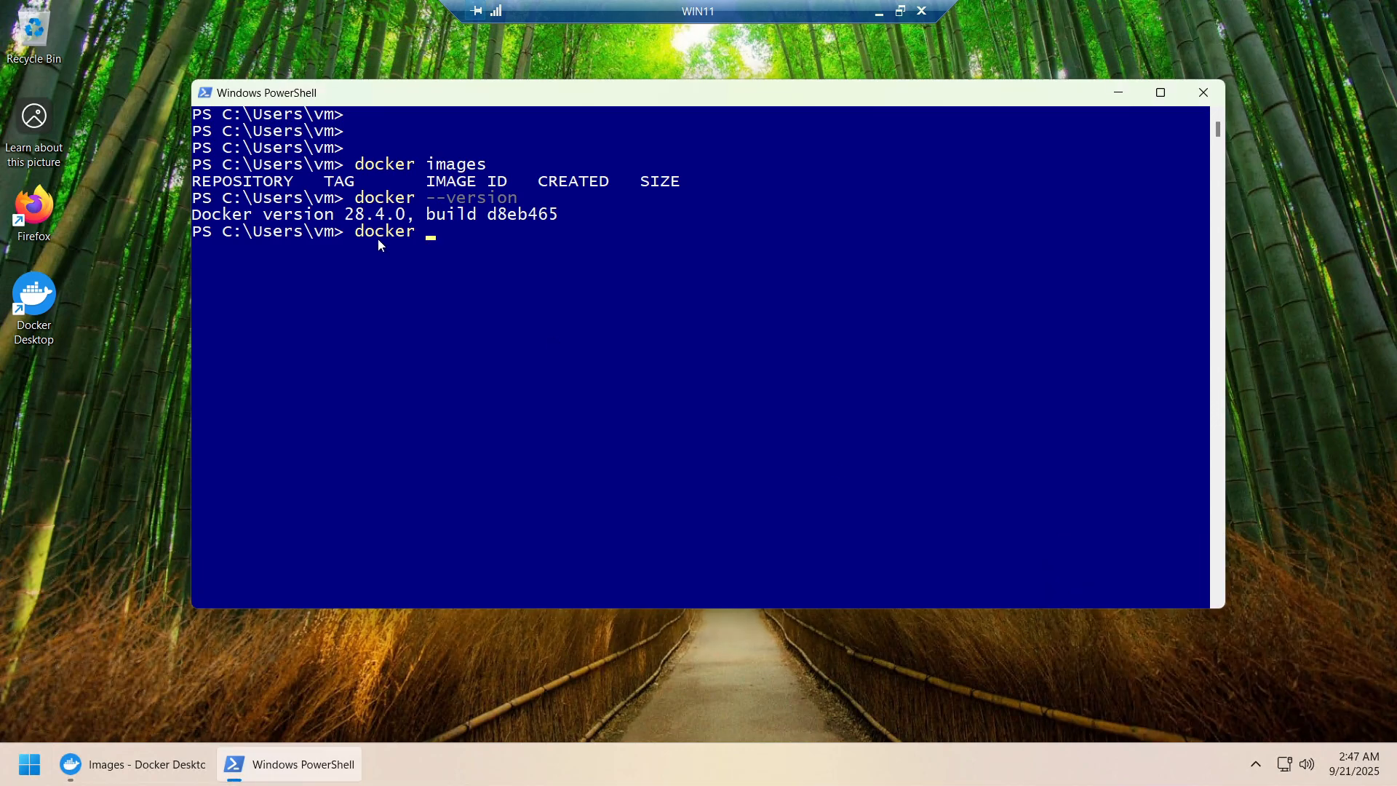
type("pull hello-world")
Pull the hello-world image, then edit the recalled command into docker run hello-world
key("Return")
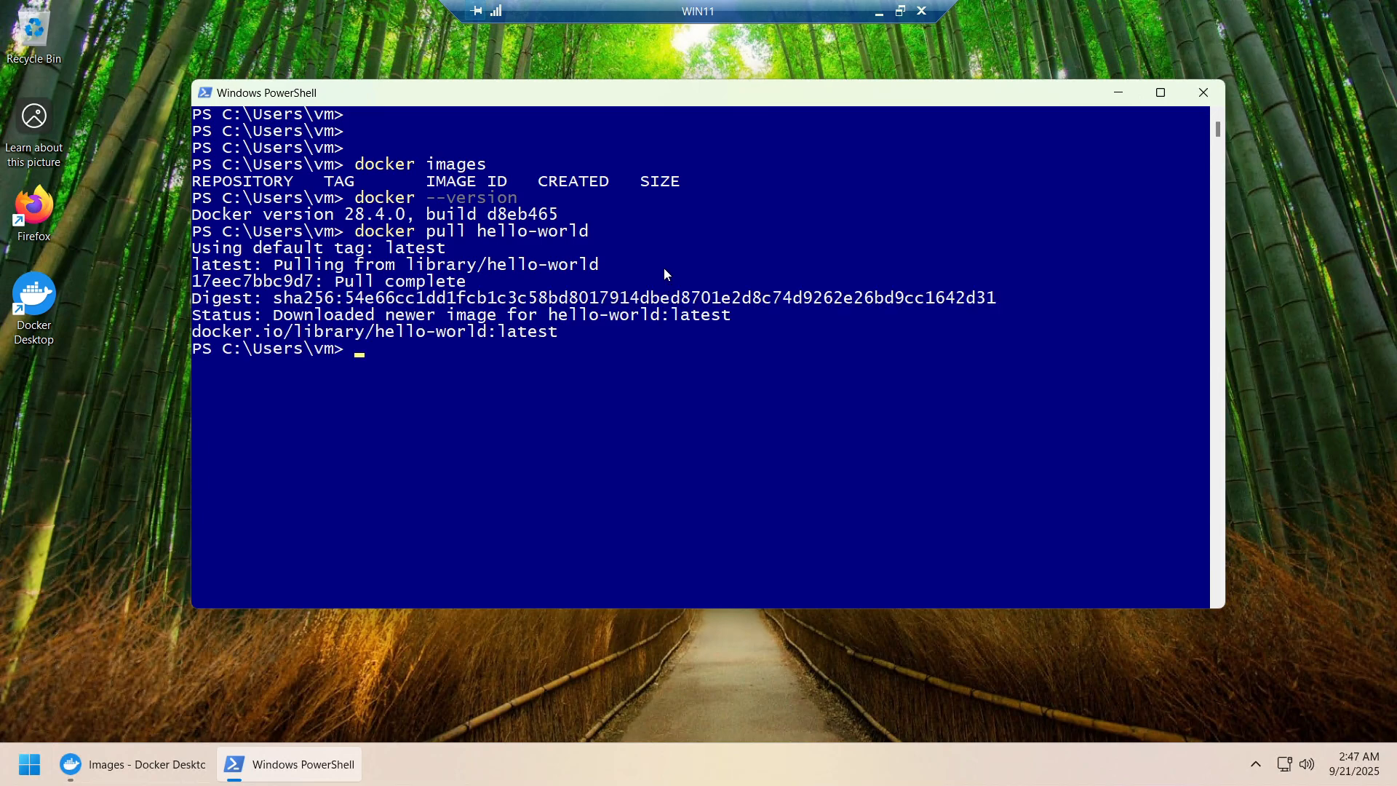
key("Return")
key("Return")
key("Up")
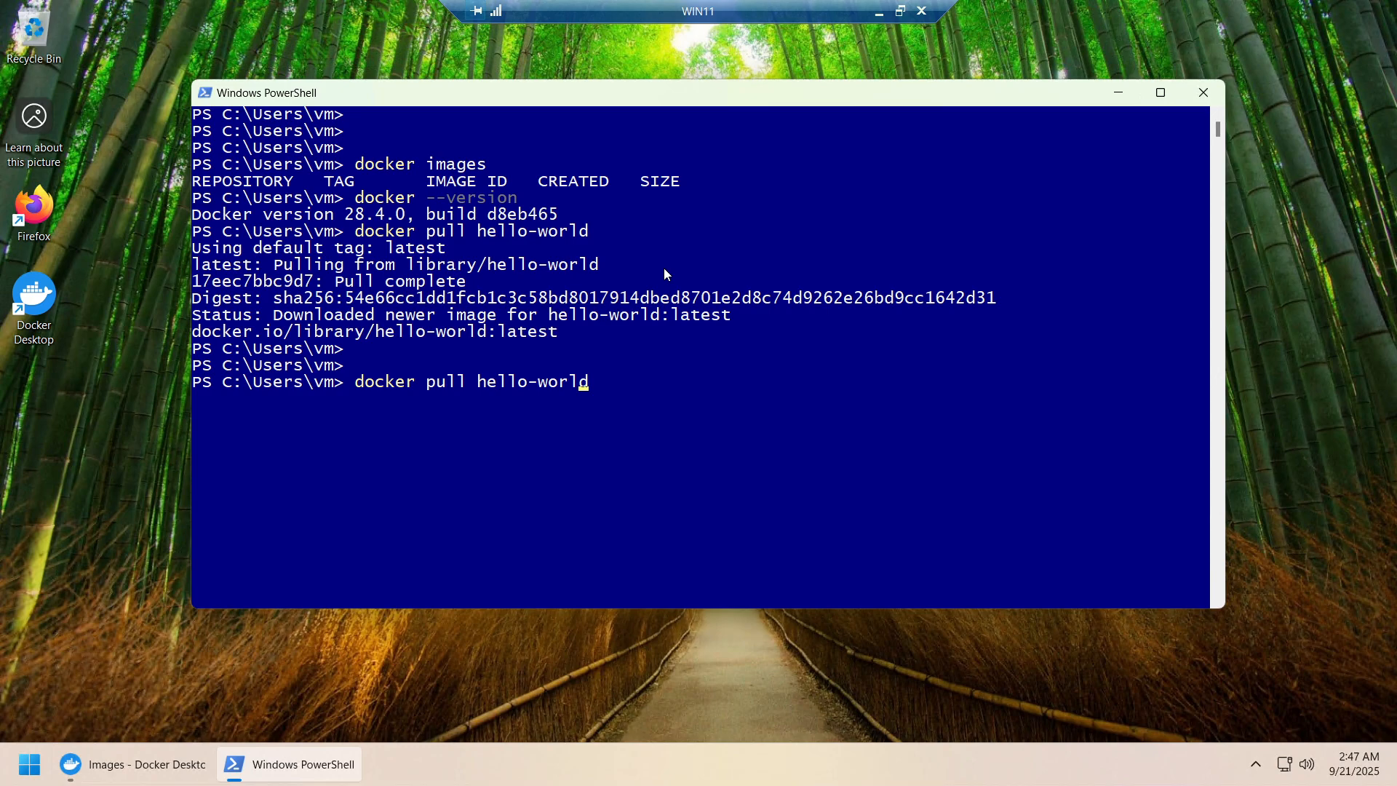
key("Left")
key("Left")
key("Left")
key("Left")
key("Left")
key("Left")
key("Left")
key("Left")
key("Left")
key("Left")
key("Left")
key("Left")
key("Left")
key("Delete")
key("Delete")
key("Delete")
key("Delete")
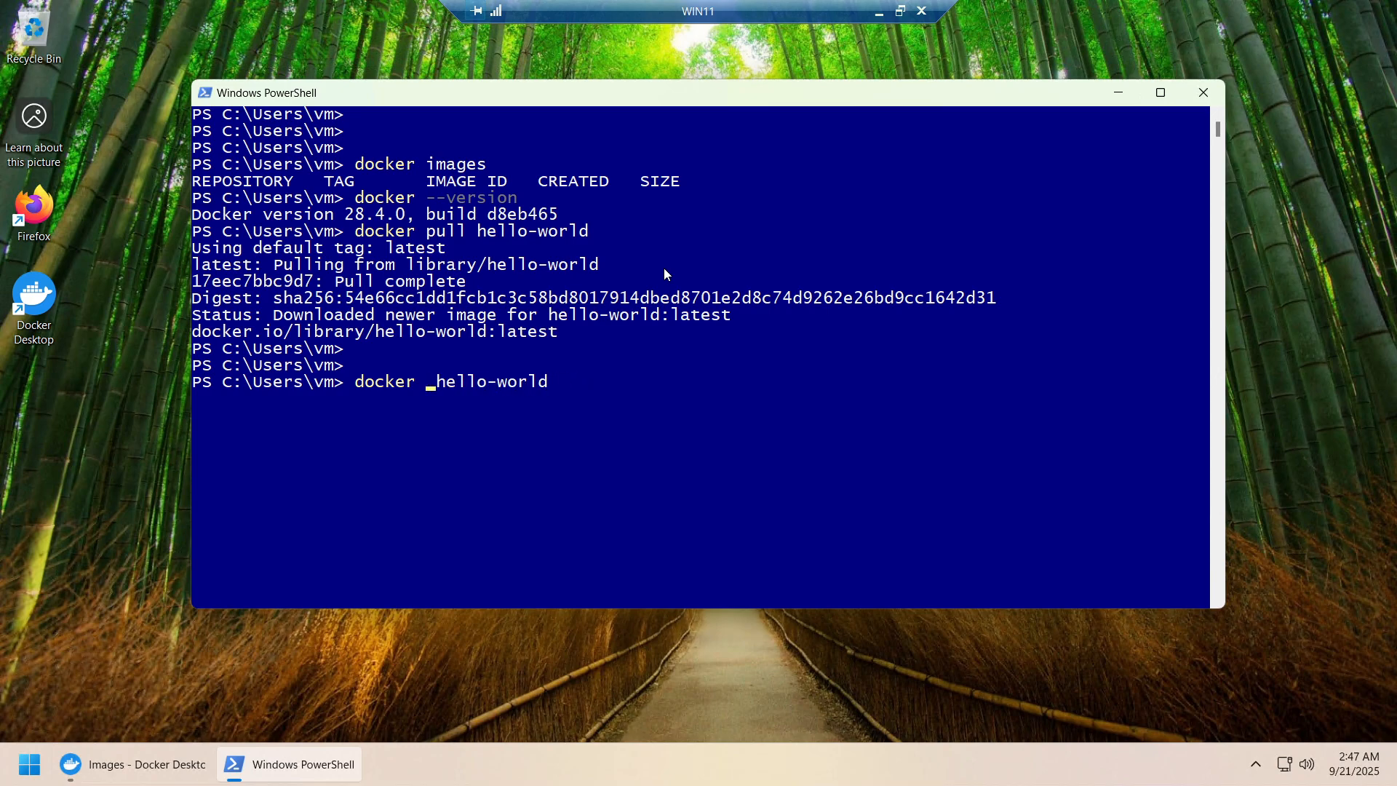
type("run")
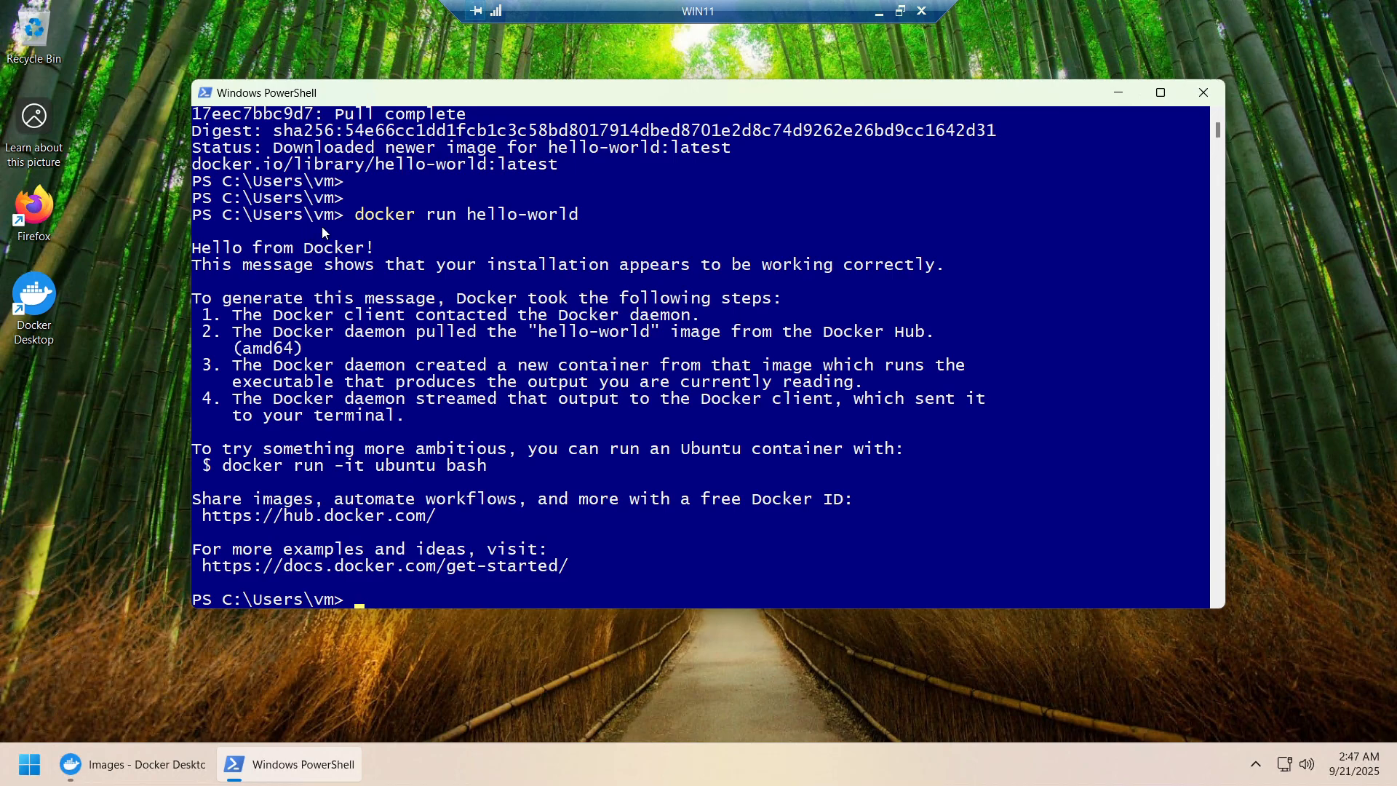
Highlight the 'Hello from Docker!' output, then minimise the VM and bring up the Docker On Windows 11 PDF
left_click_drag(202, 252, 371, 250)
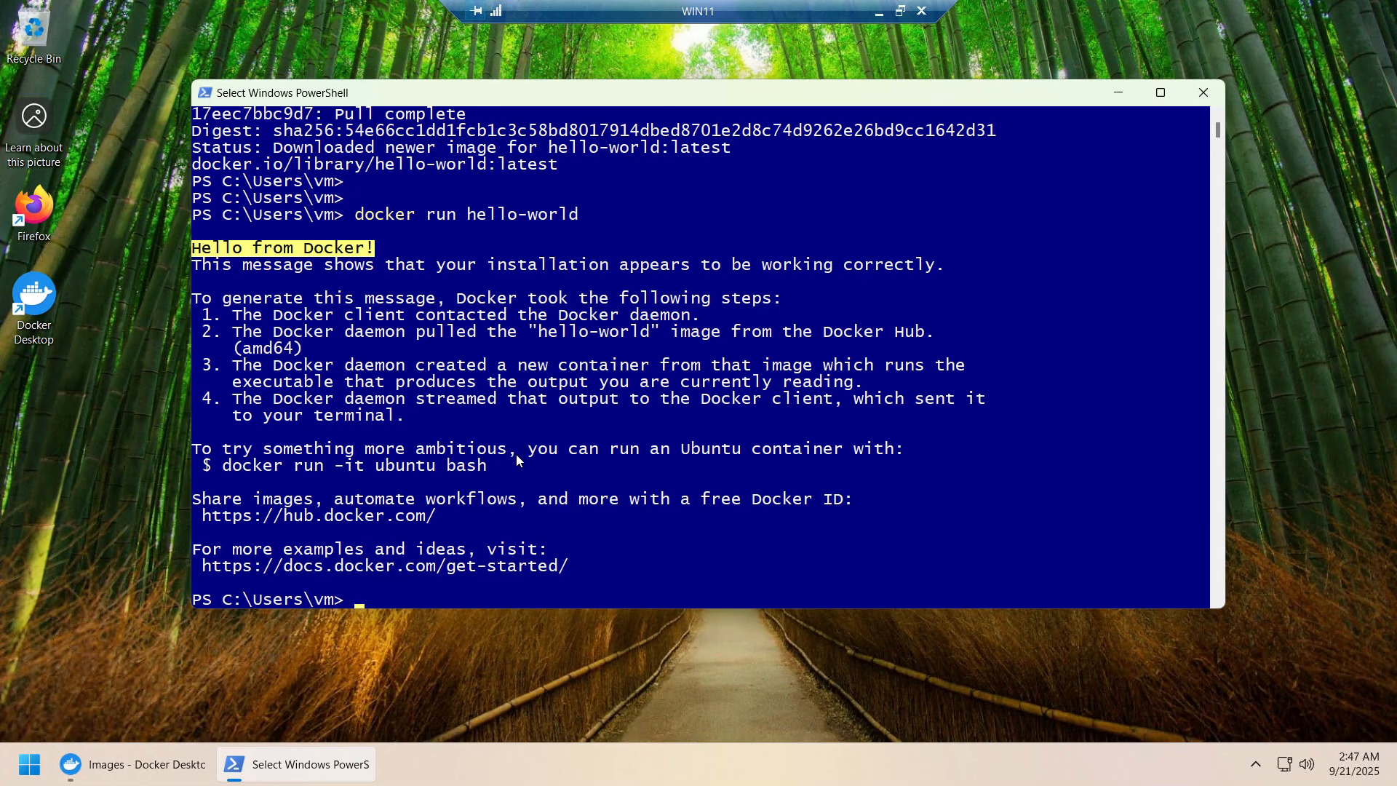
scroll(514, 466, "up", 3)
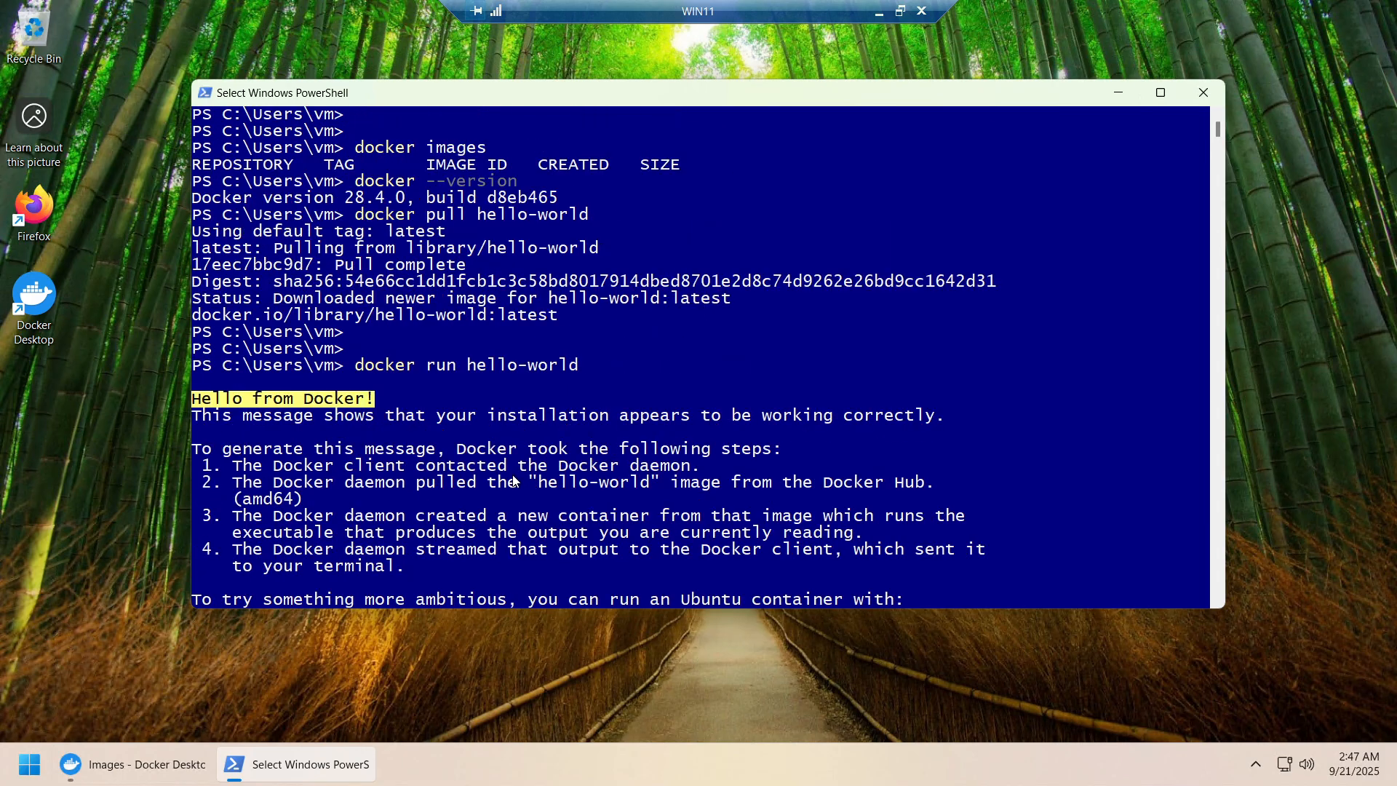
scroll(513, 472, "down", 2)
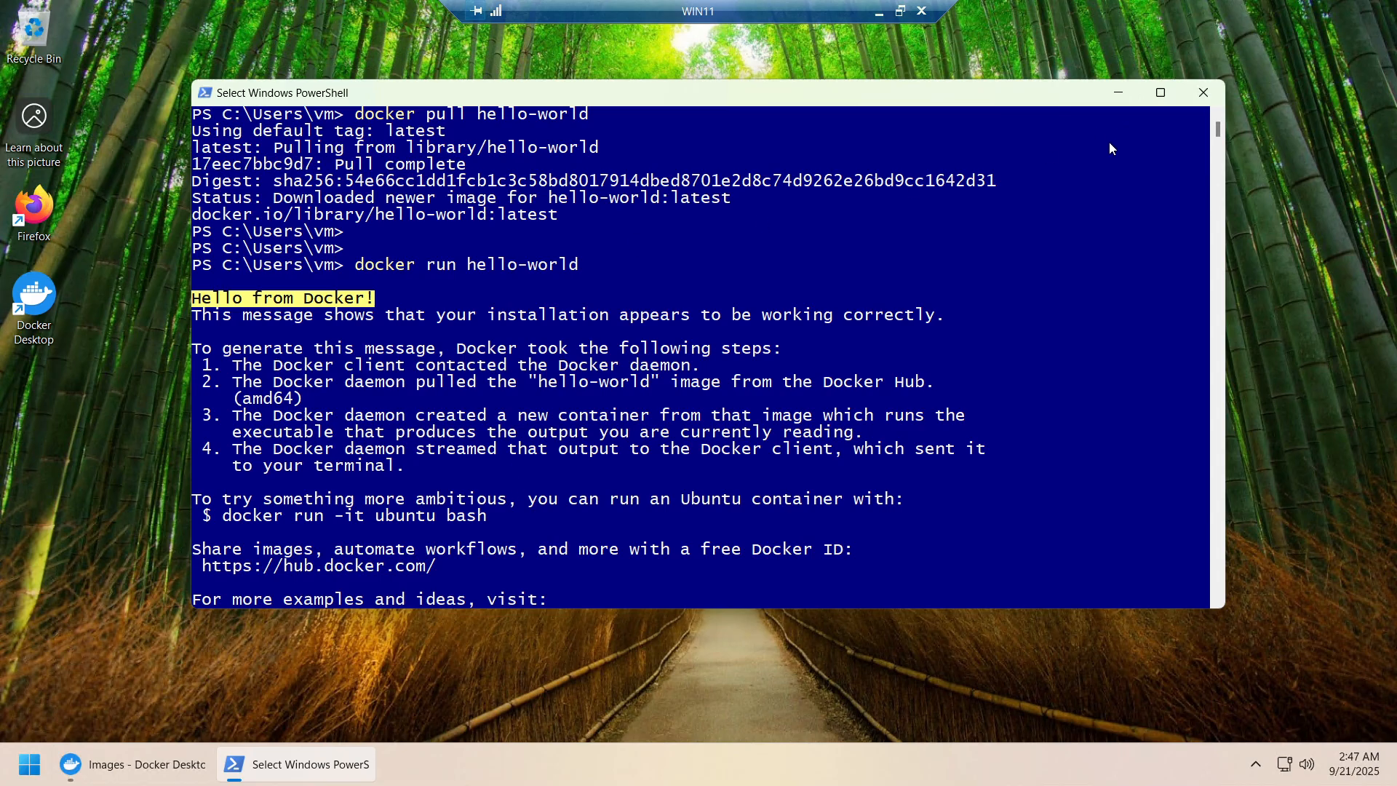
left_click(878, 11)
left_click(265, 767)
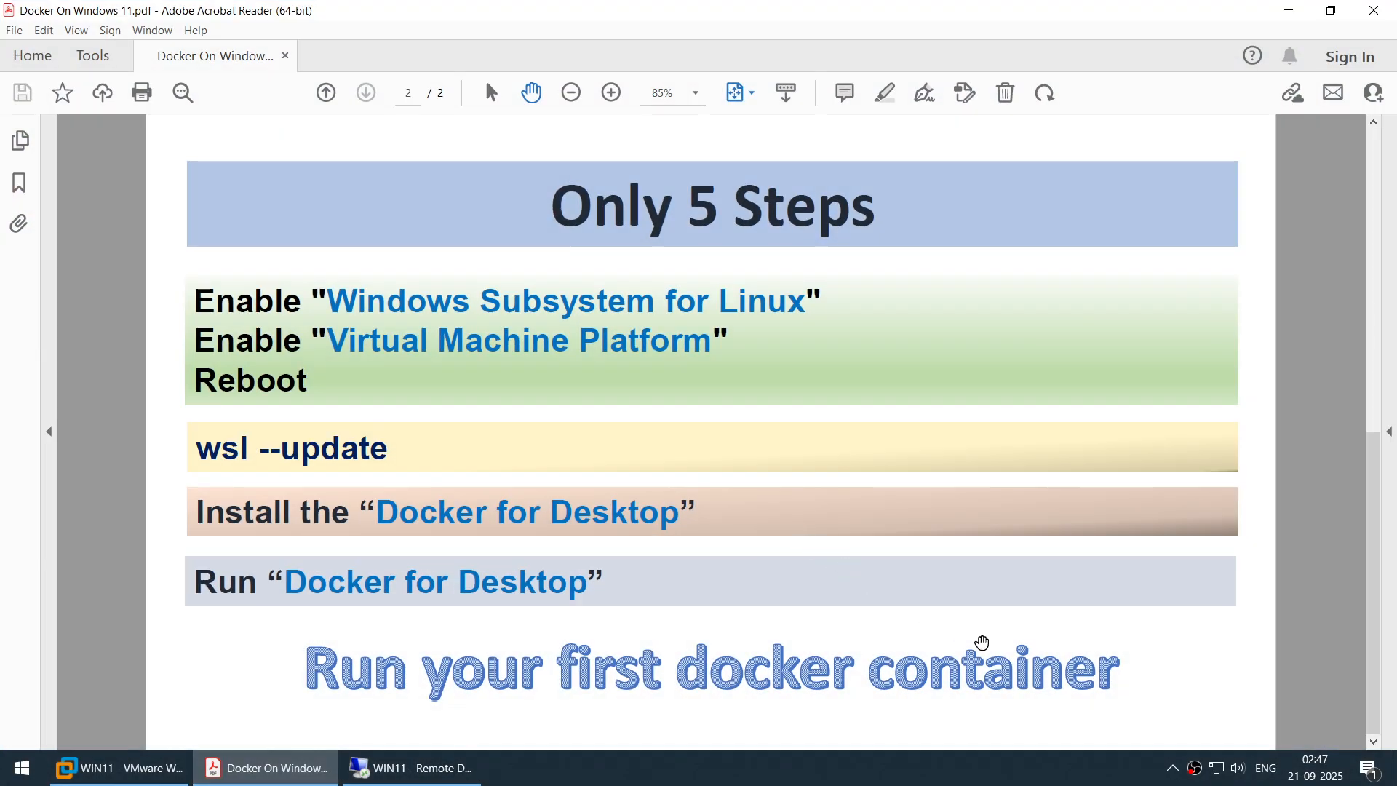
scroll(801, 520, "up", 2)
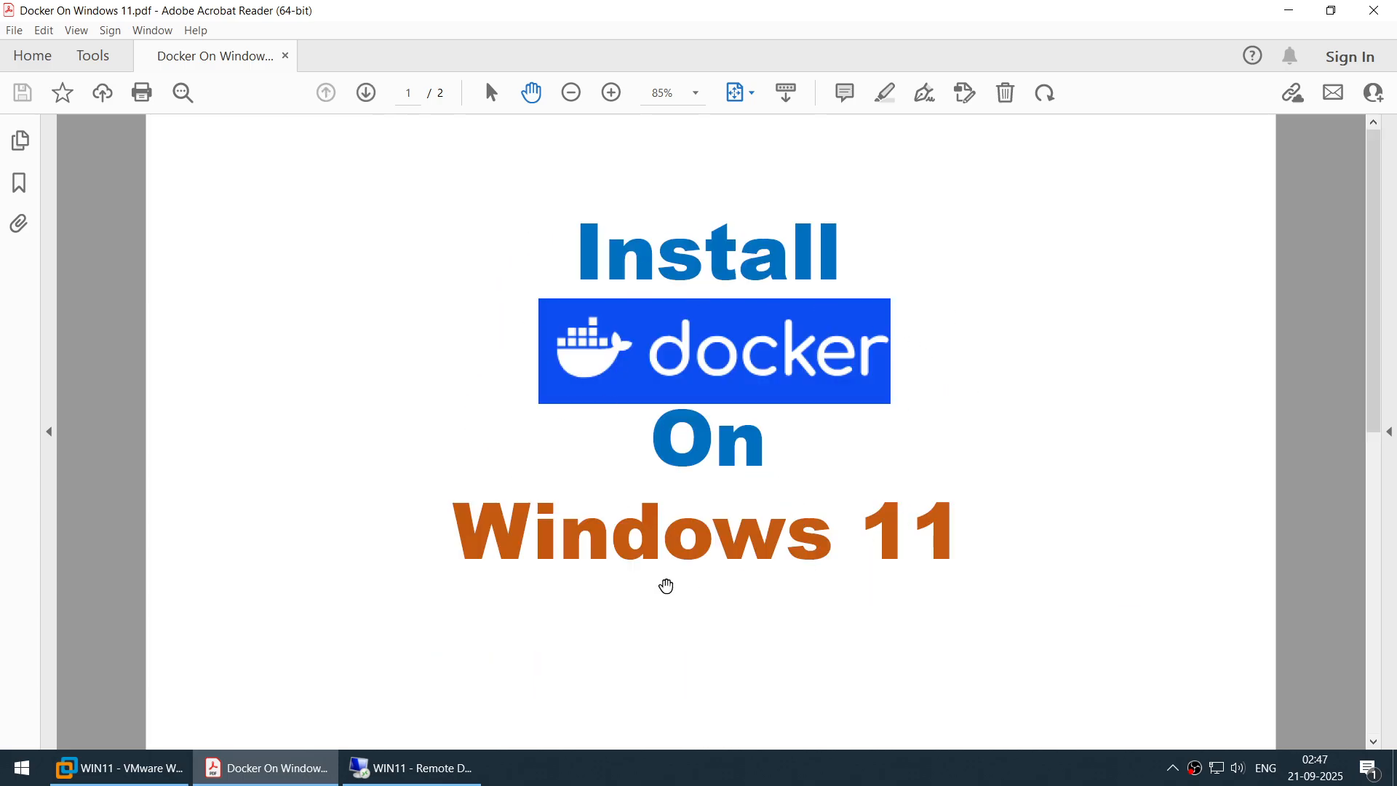
scroll(851, 589, "down", 2)
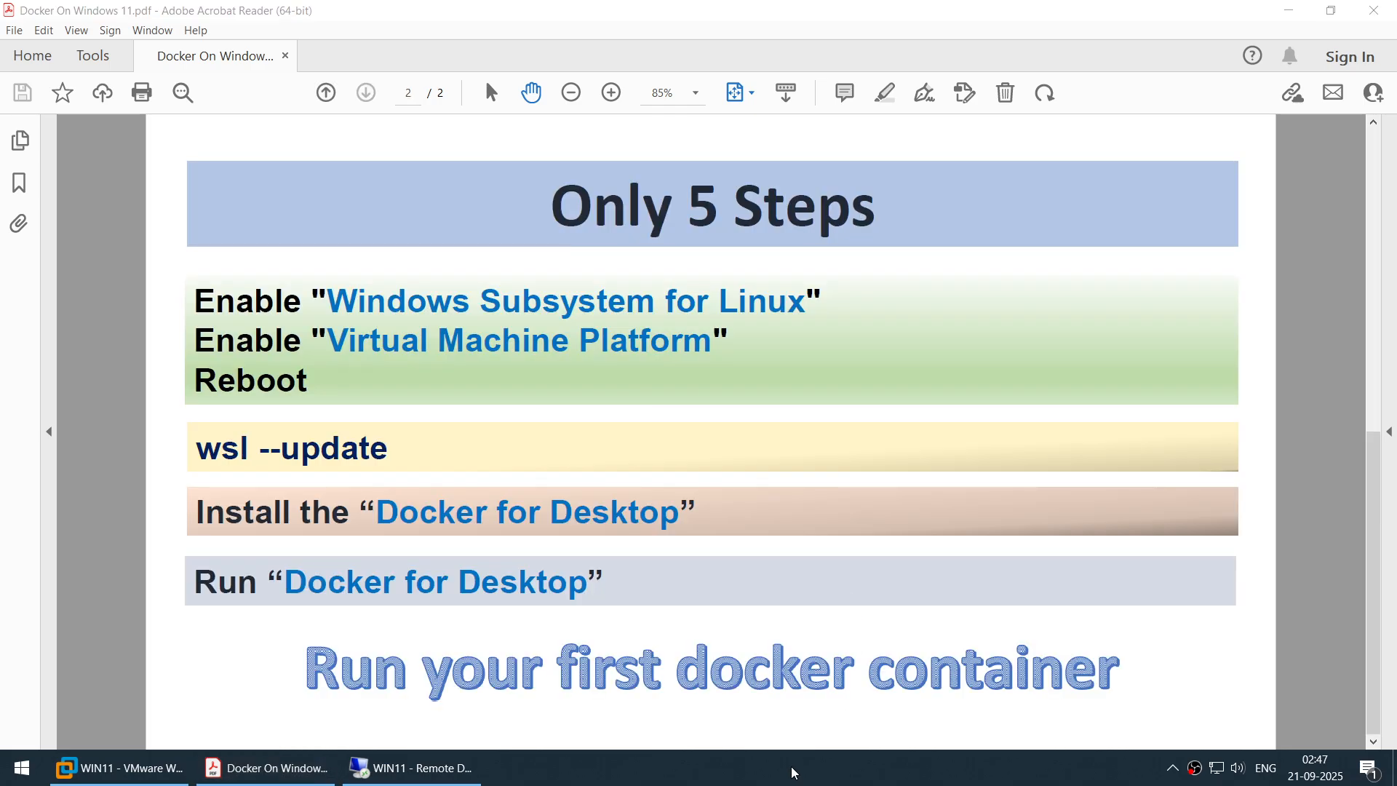